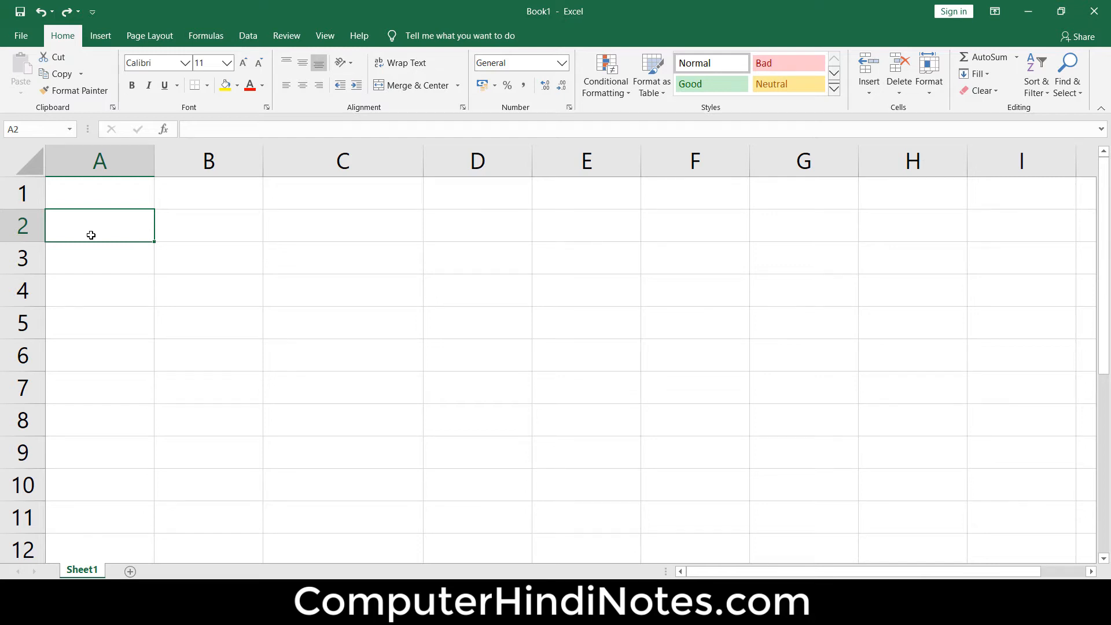
# - Enter 10 in A1 and 20 in A2, and extend the number series down to 100 in A10
pyautogui.click(123, 199)
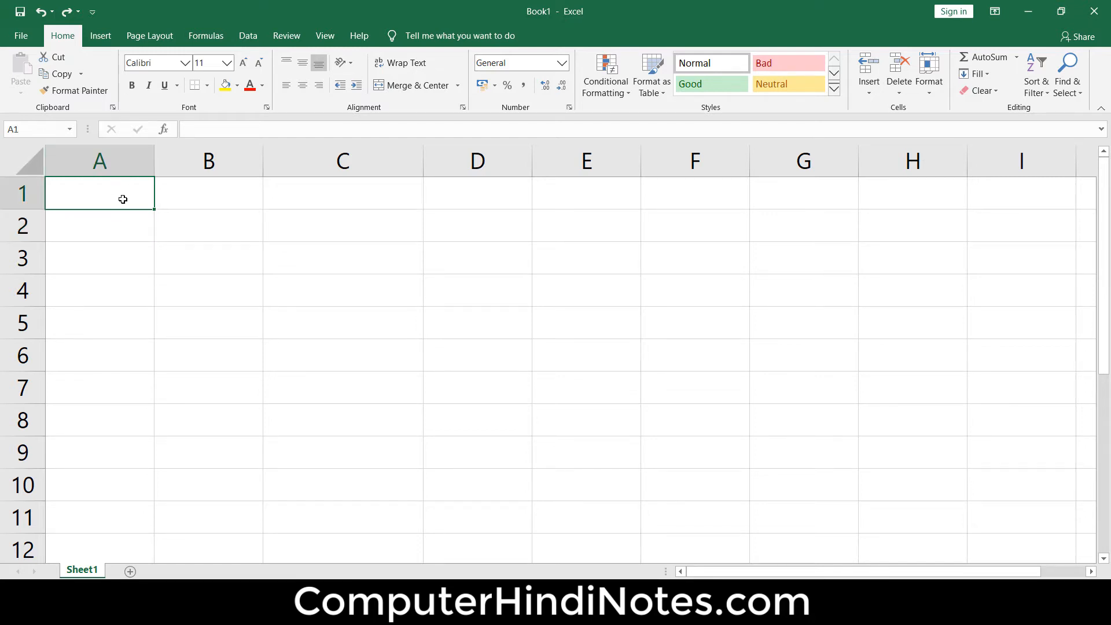
pyautogui.write('10')
pyautogui.press('Return')
pyautogui.write('20')
pyautogui.click(123, 196)
pyautogui.moveTo(124, 202); pyautogui.dragTo(168, 501)
pyautogui.click(139, 194)
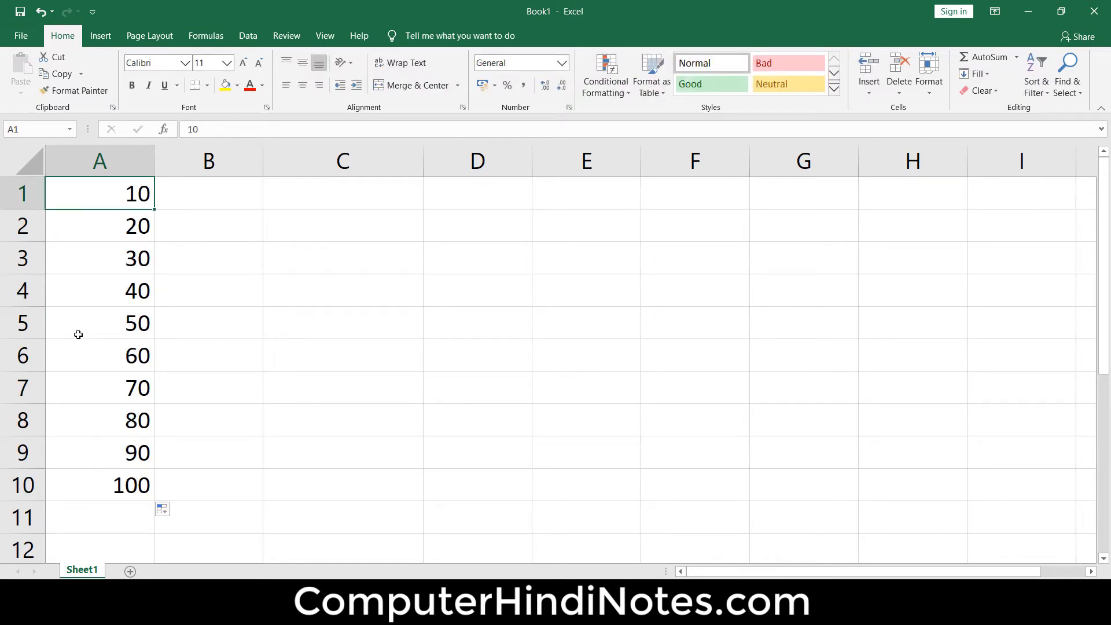
pyautogui.click(109, 228)
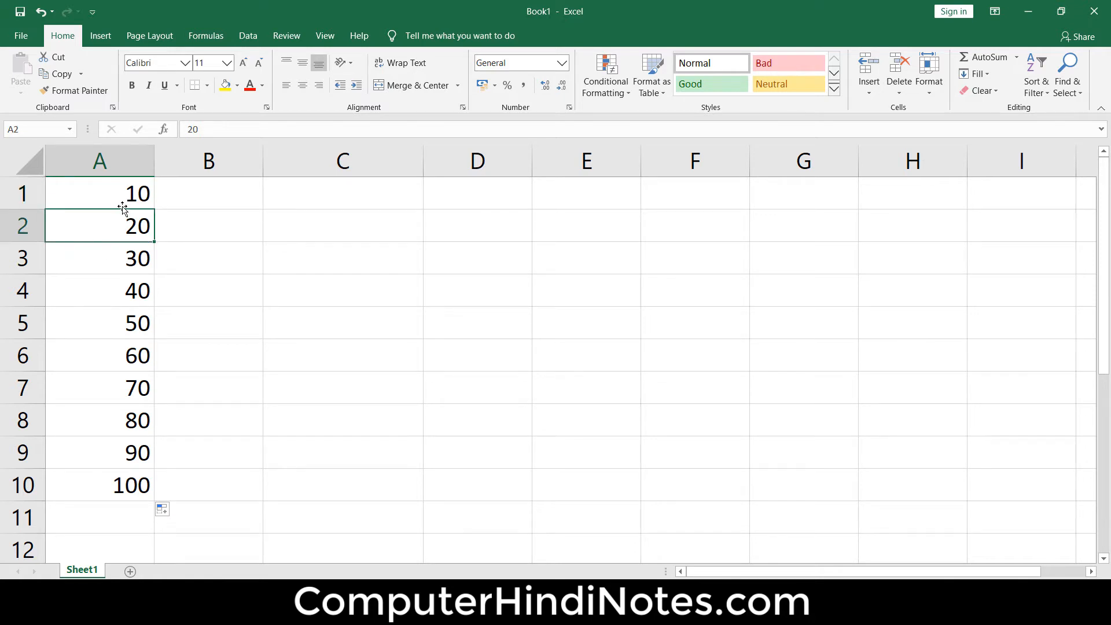
pyautogui.click(120, 203)
pyautogui.click(121, 475)
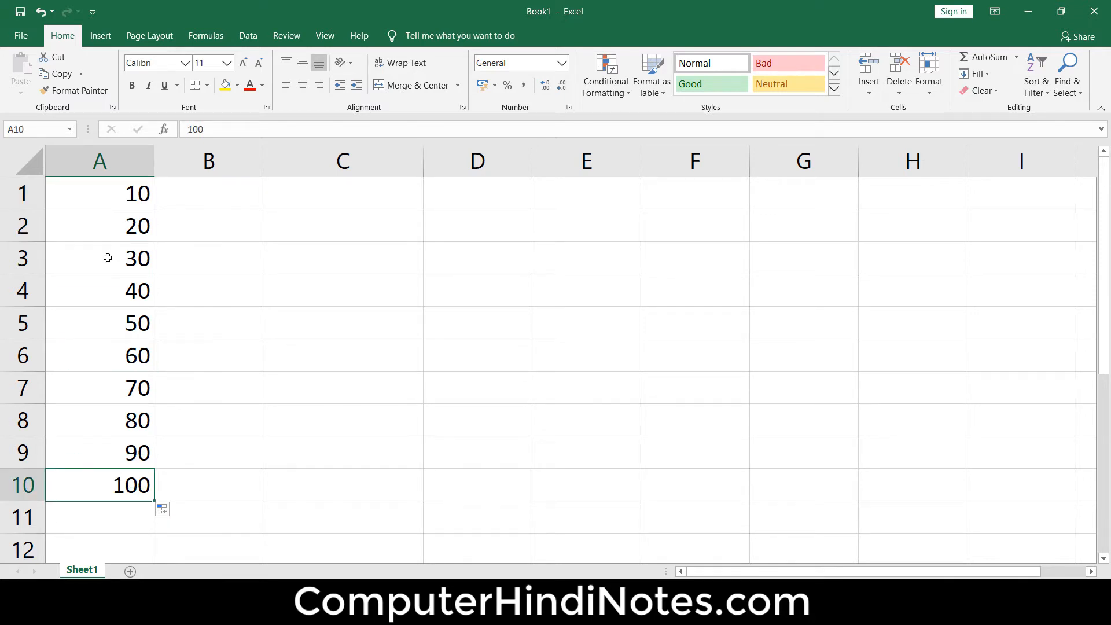
# - Start an IF formula in cell B1 with the logical test A1<=50
pyautogui.click(223, 211)
pyautogui.click(223, 200)
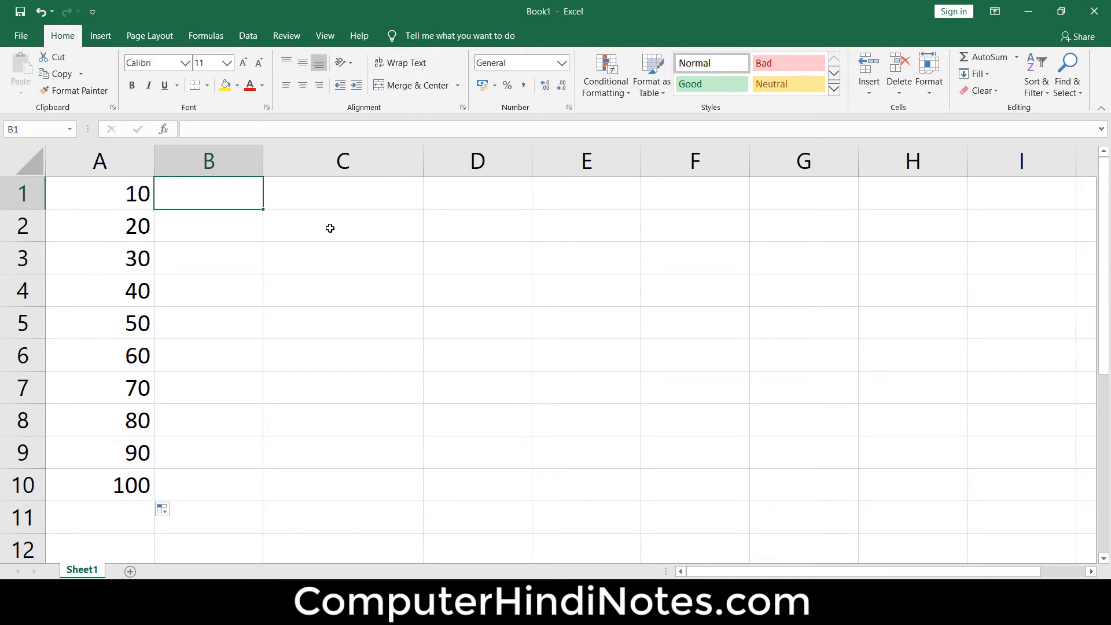
pyautogui.write('=')
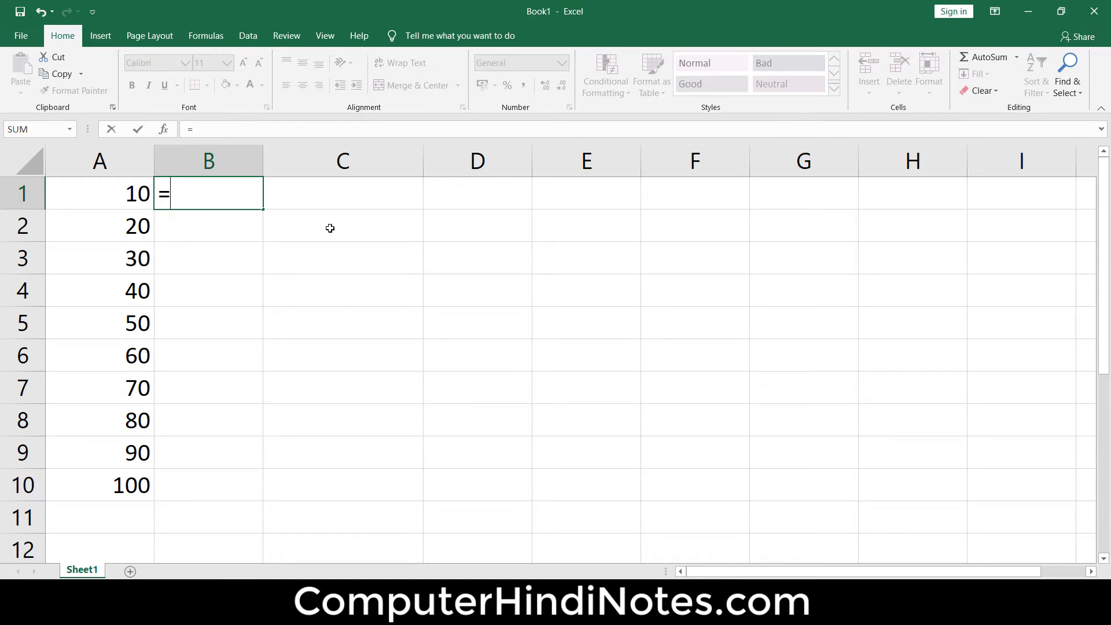
pyautogui.write('if')
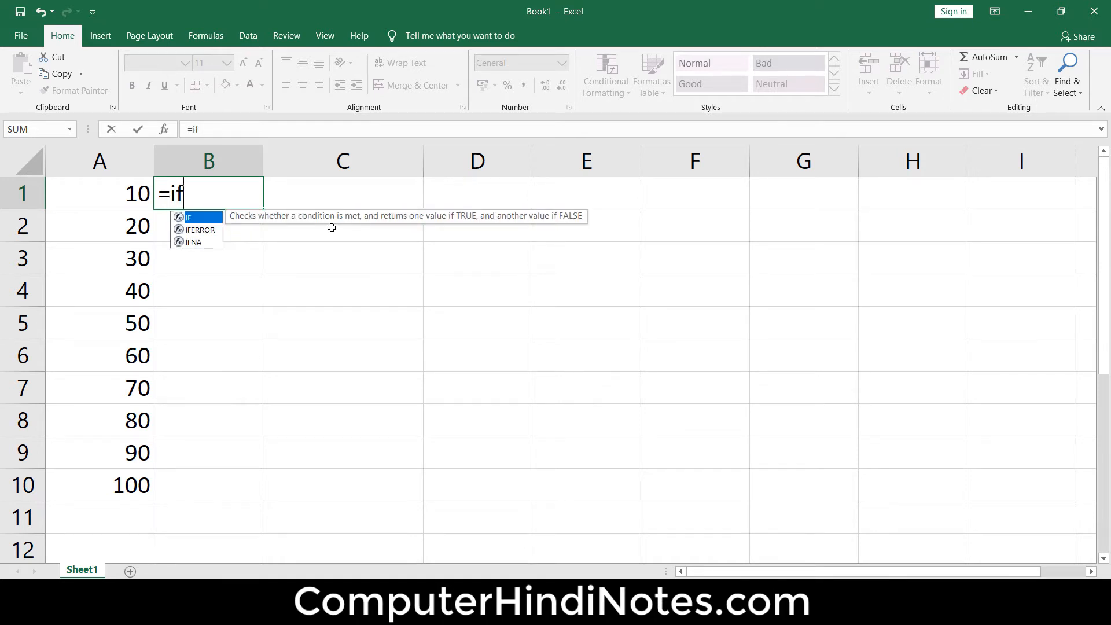
pyautogui.write('(')
pyautogui.click(107, 198)
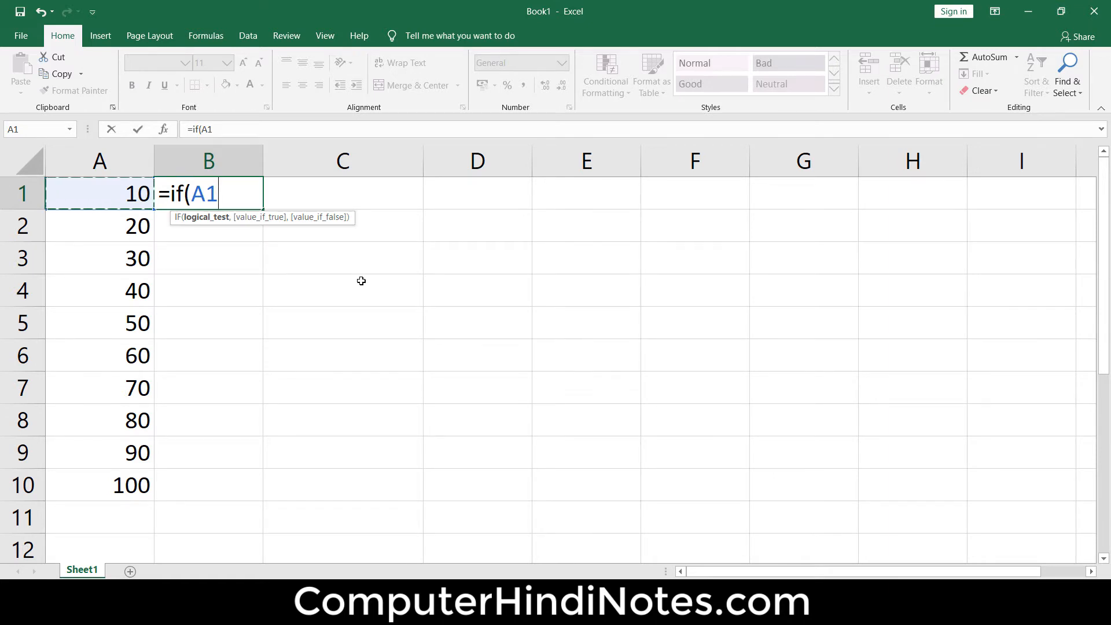
pyautogui.write('<=')
pyautogui.write('50')
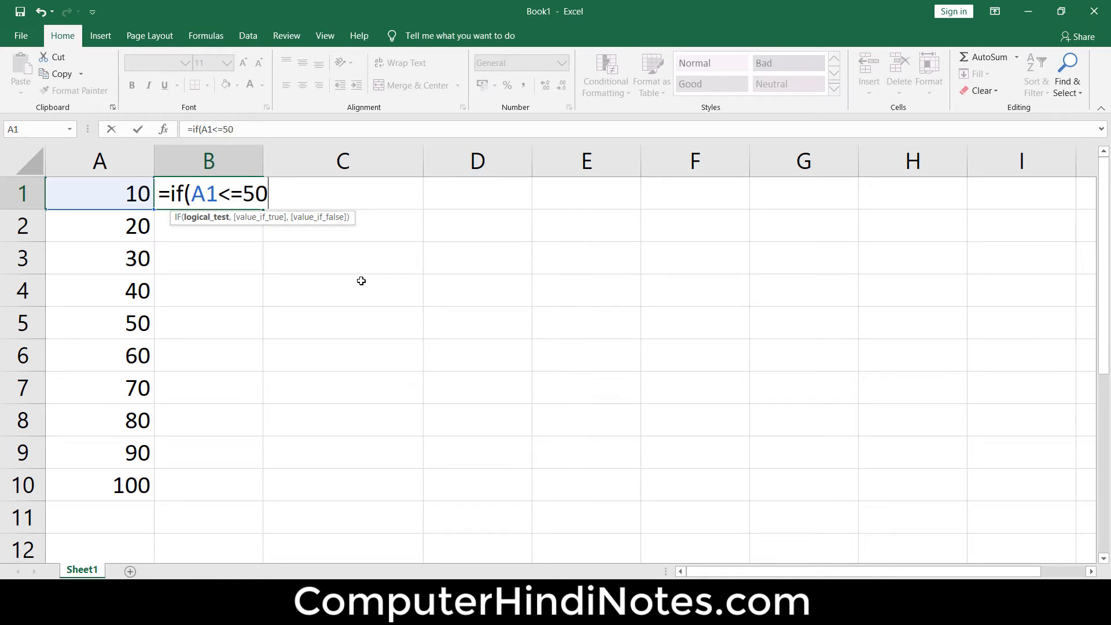
pyautogui.write(',')
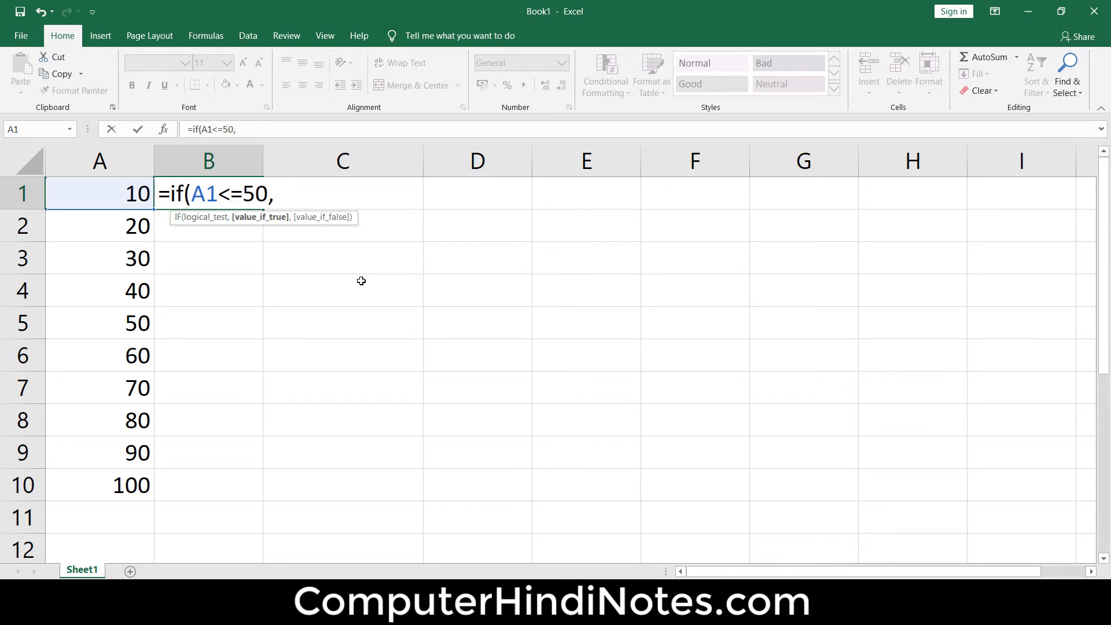
pyautogui.write('"low","')
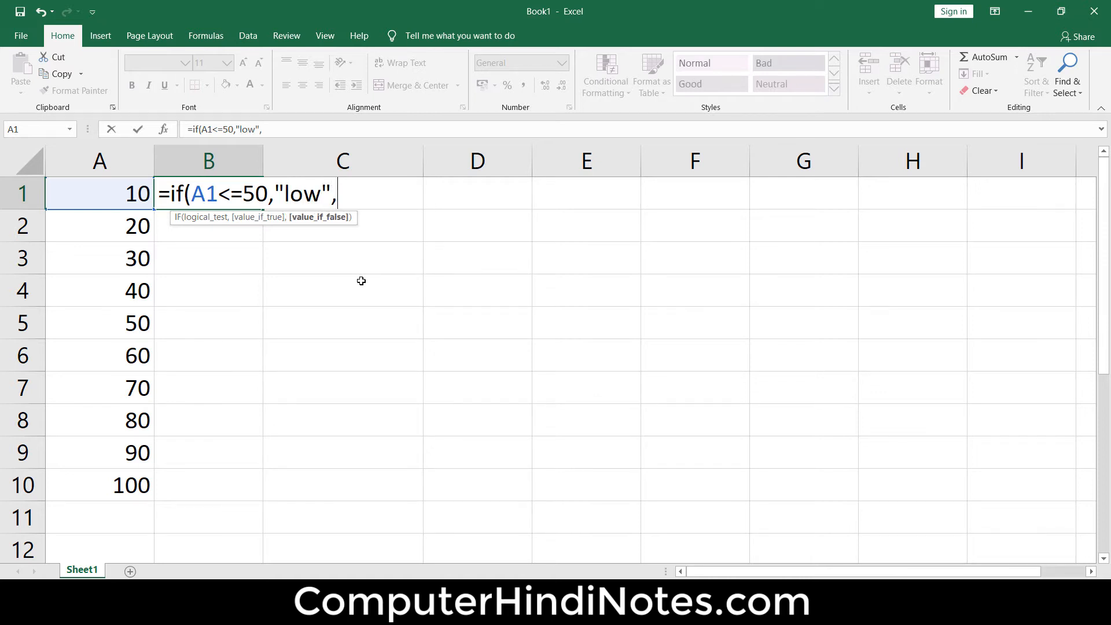
pyautogui.write('hif')
# - Complete the B1 formula so it returns "low" when the test is true and "high" when it is false
pyautogui.press('BackSpace')
pyautogui.write('gh"')
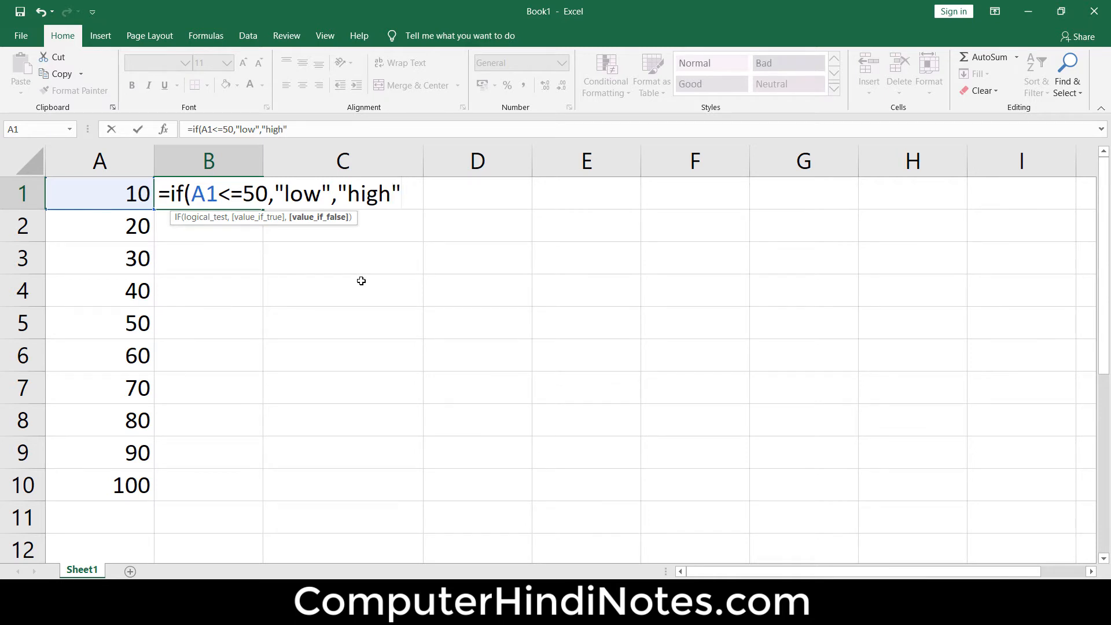
pyautogui.write(')')
pyautogui.press('Return')
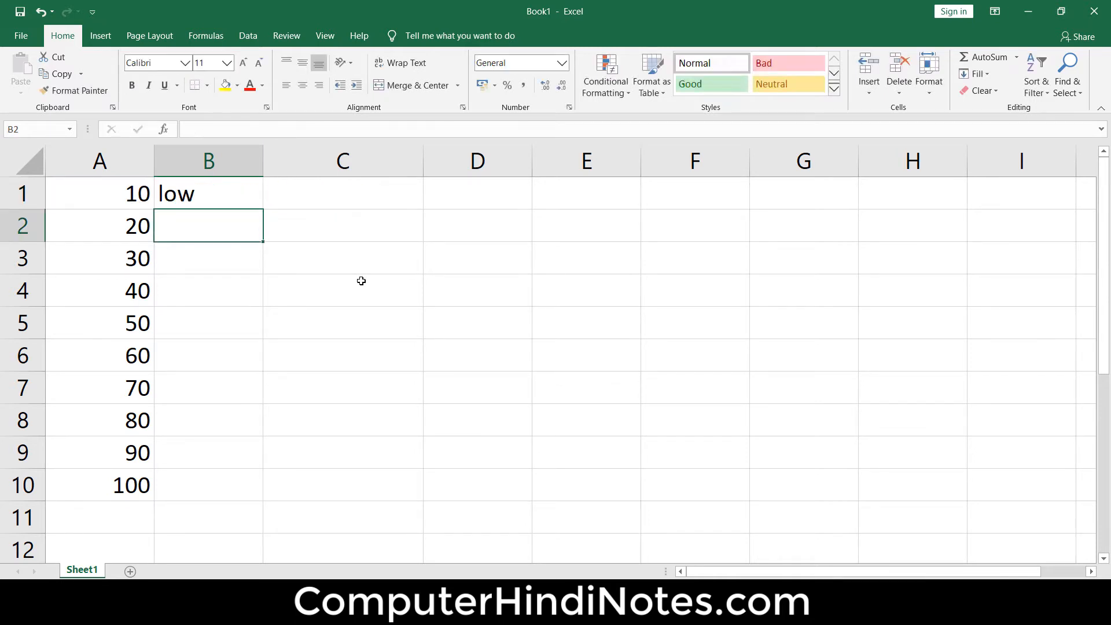
# - Fill the IF formula from B1 down to B10 and inspect the copied formula in B5
pyautogui.click(260, 196)
pyautogui.moveTo(263, 212); pyautogui.dragTo(263, 496)
pyautogui.click(771, 408)
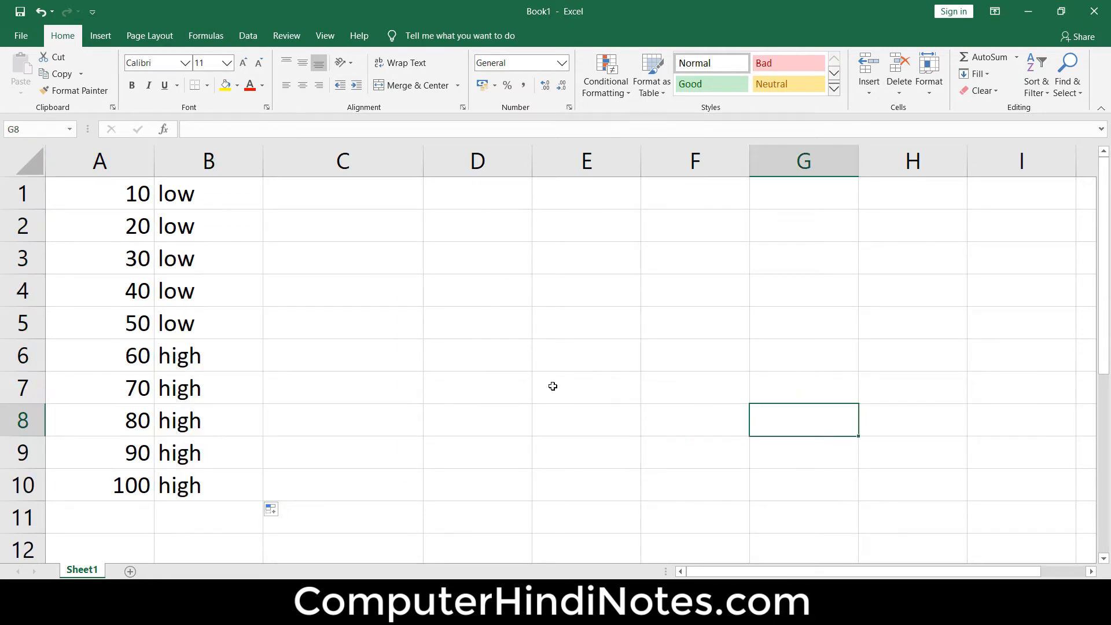
pyautogui.click(193, 320)
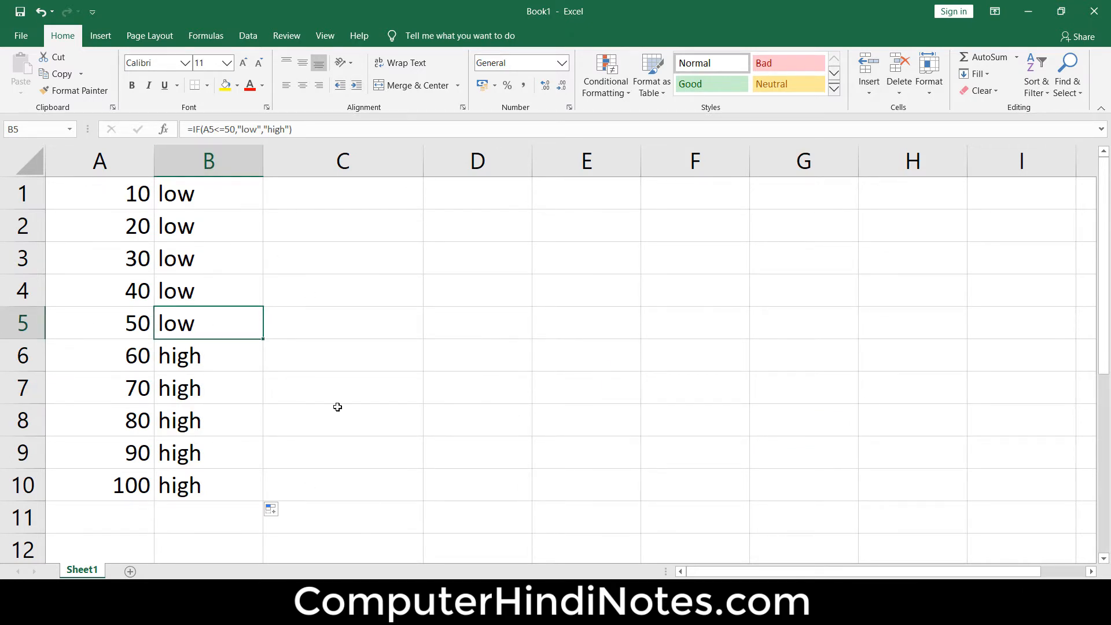
# - Start an IF formula in cell C1 with the logical test A1<=50
pyautogui.click(312, 204)
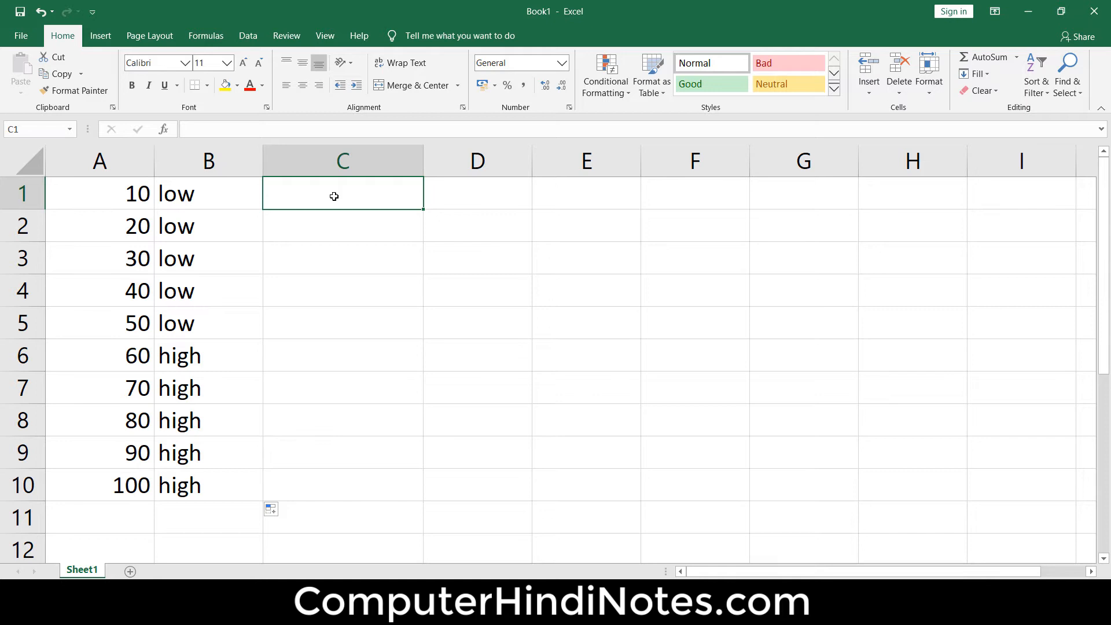
pyautogui.write('=')
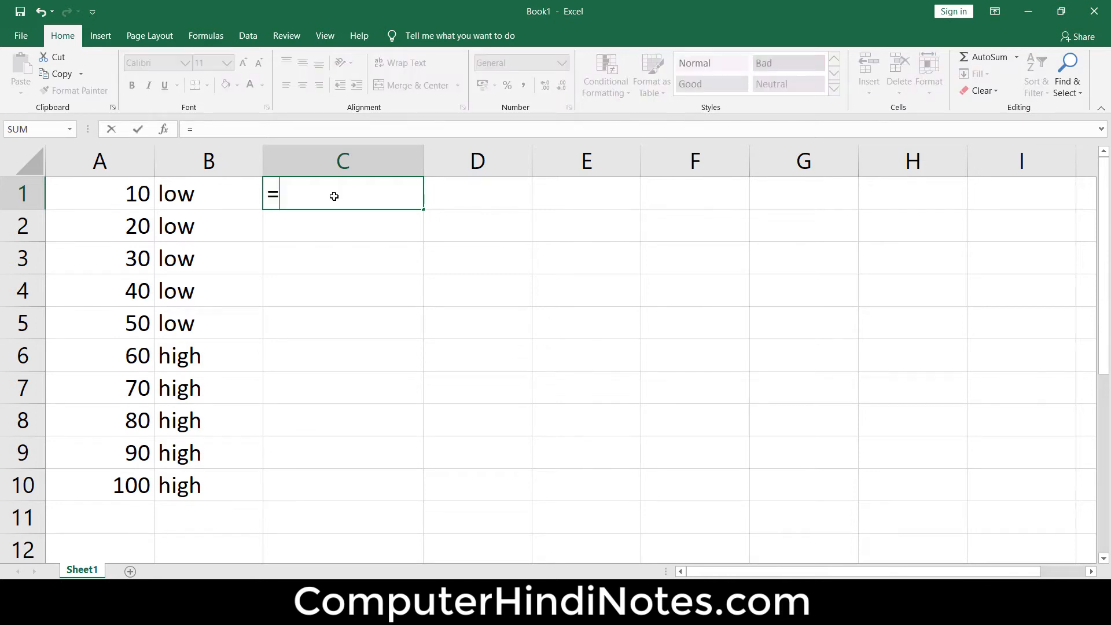
pyautogui.write('if')
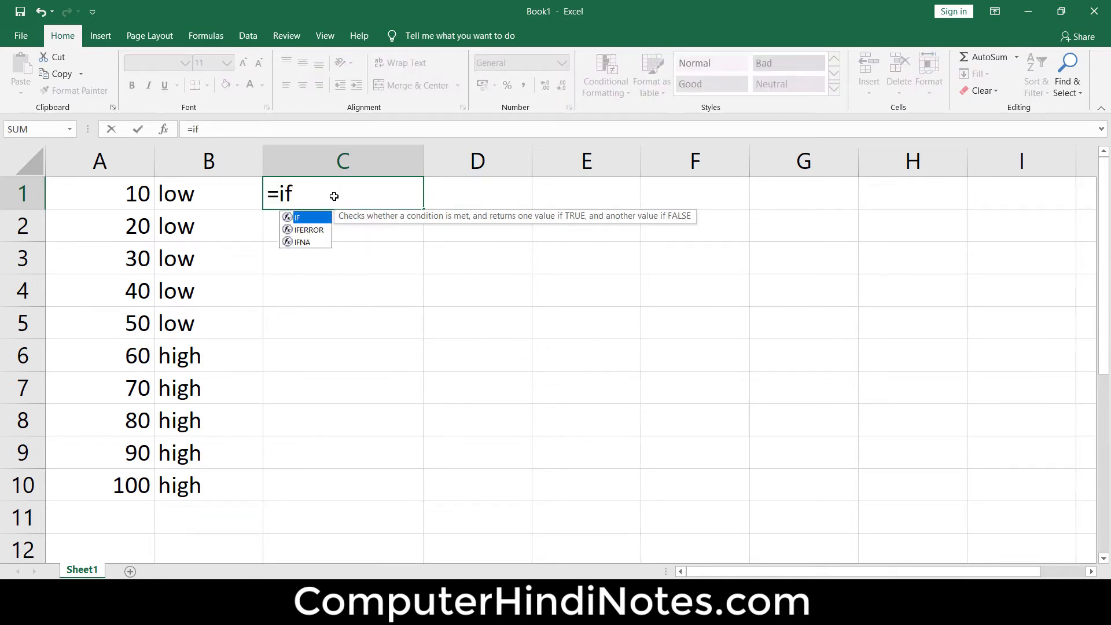
pyautogui.write('(')
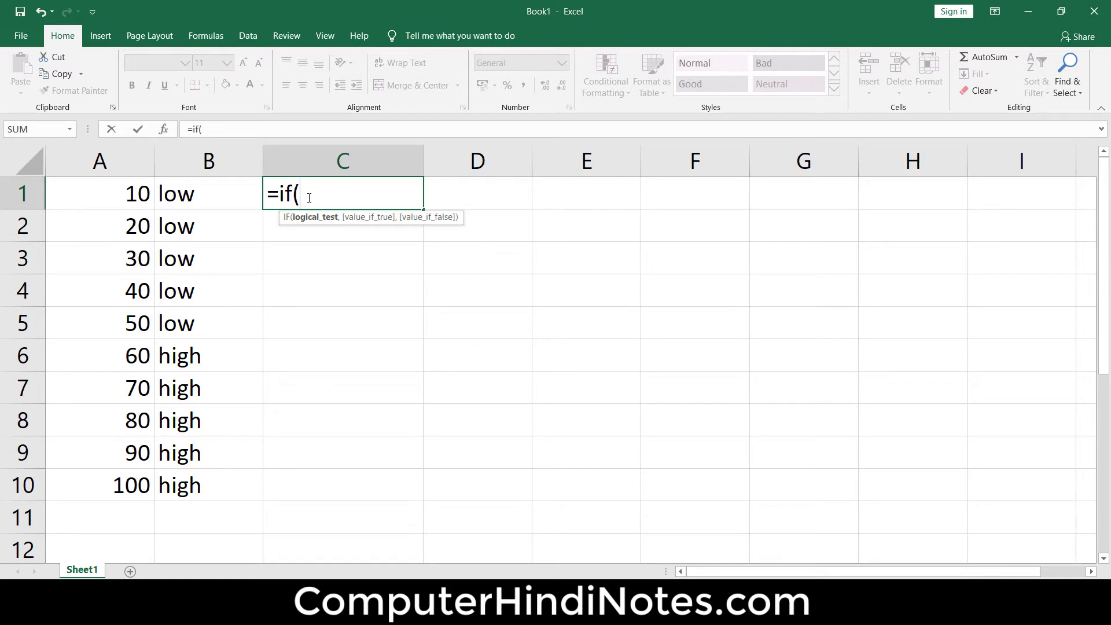
pyautogui.click(145, 194)
pyautogui.write('<')
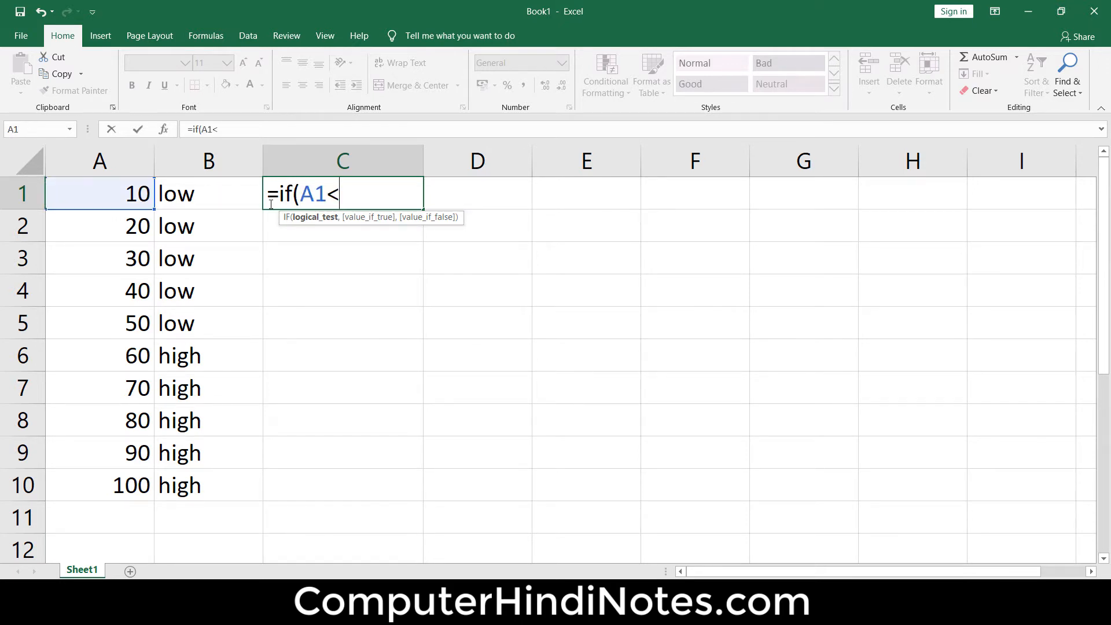
pyautogui.write('=50,')
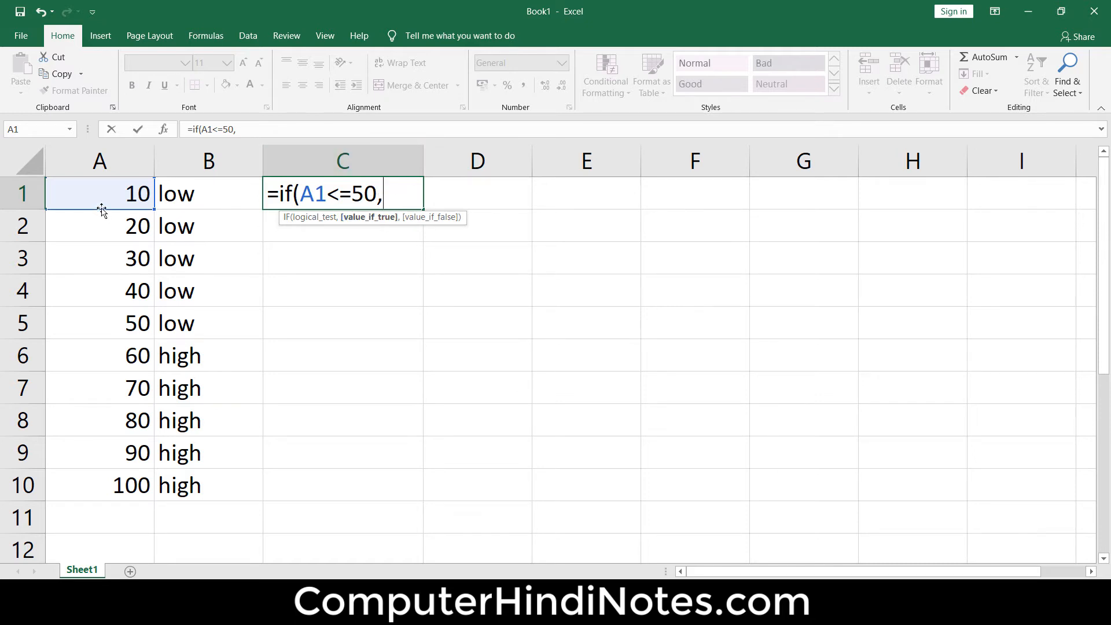
# - Complete the C1 formula with A1+5 as the value if true and A1+10 as the value if false
pyautogui.click(123, 197)
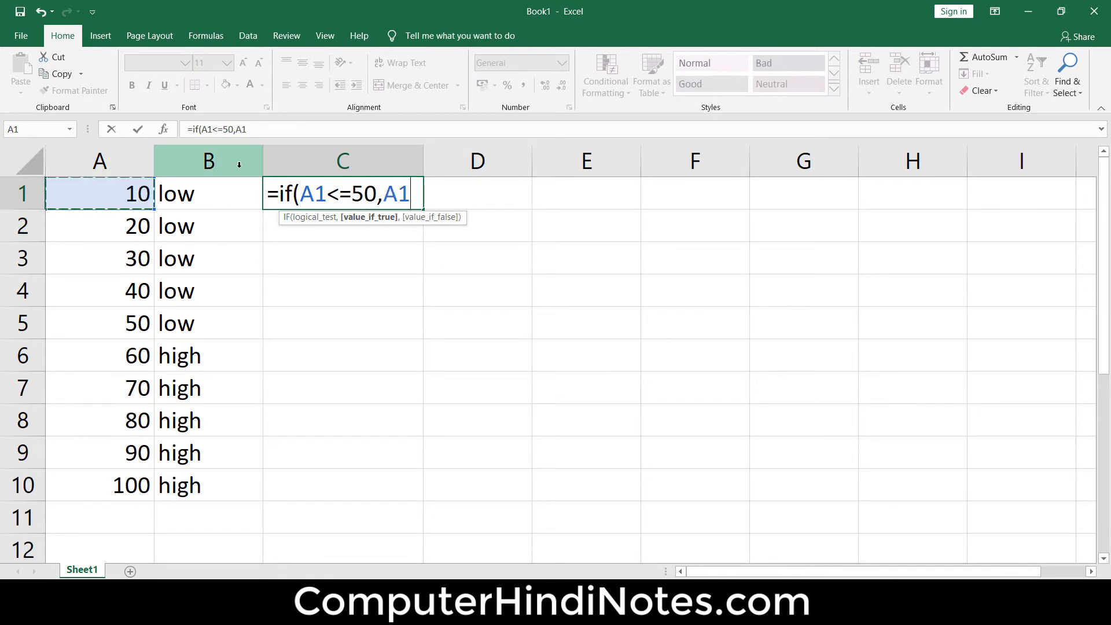
pyautogui.write('+5,')
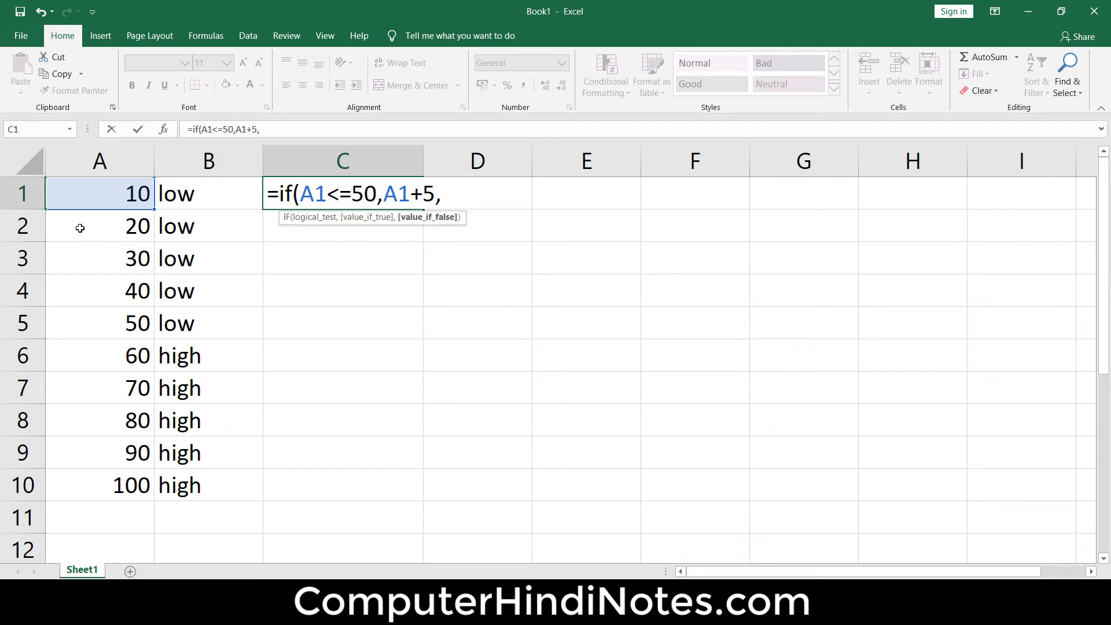
pyautogui.click(124, 199)
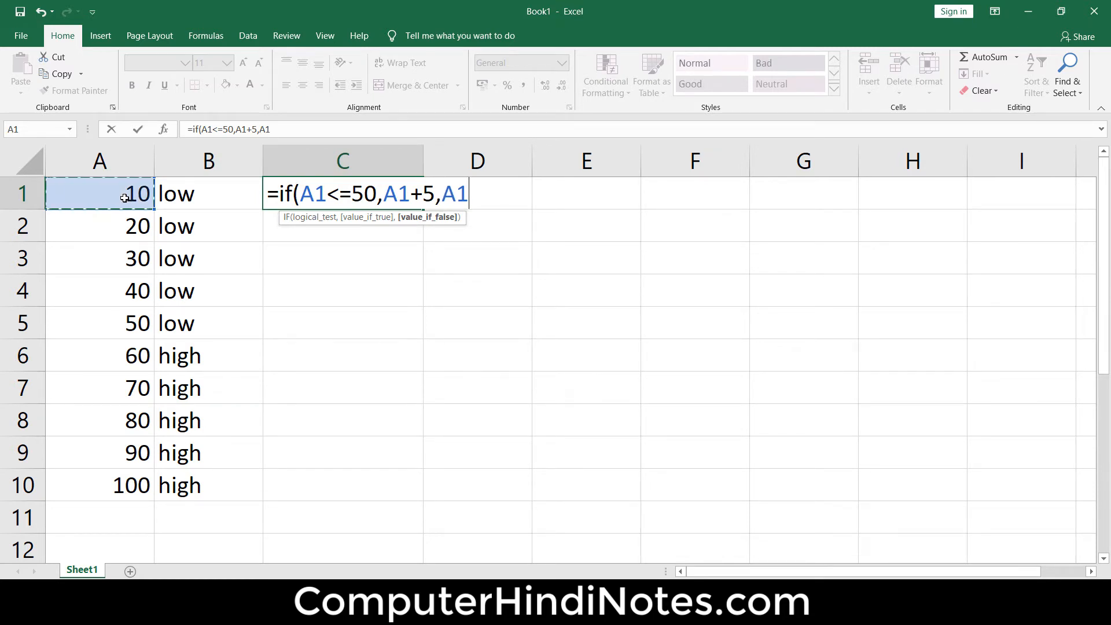
pyautogui.write('+10')
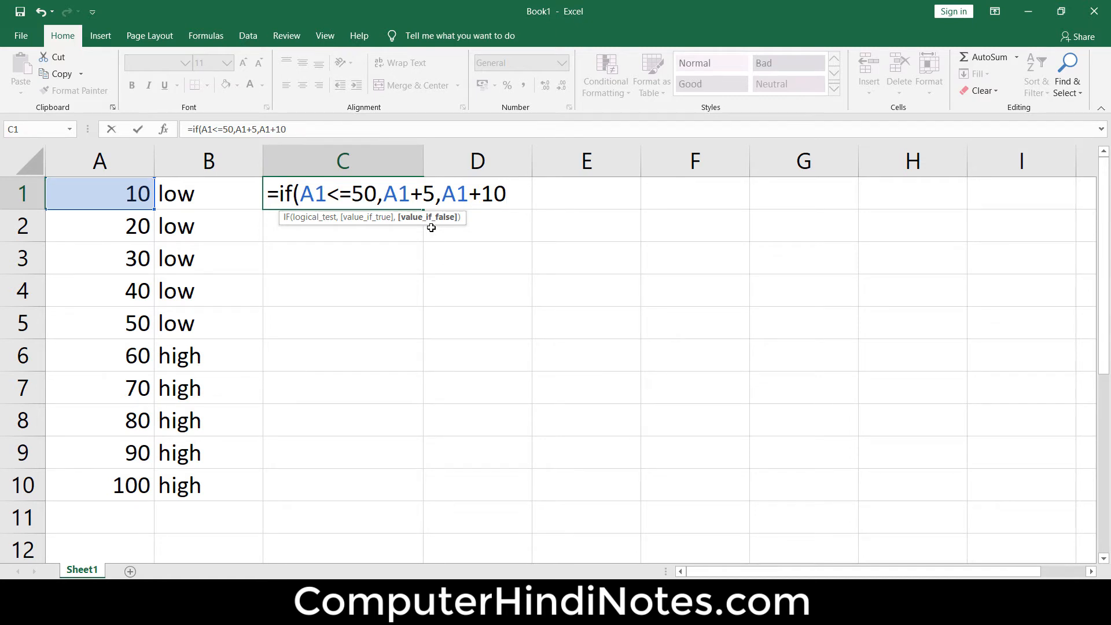
pyautogui.write(')')
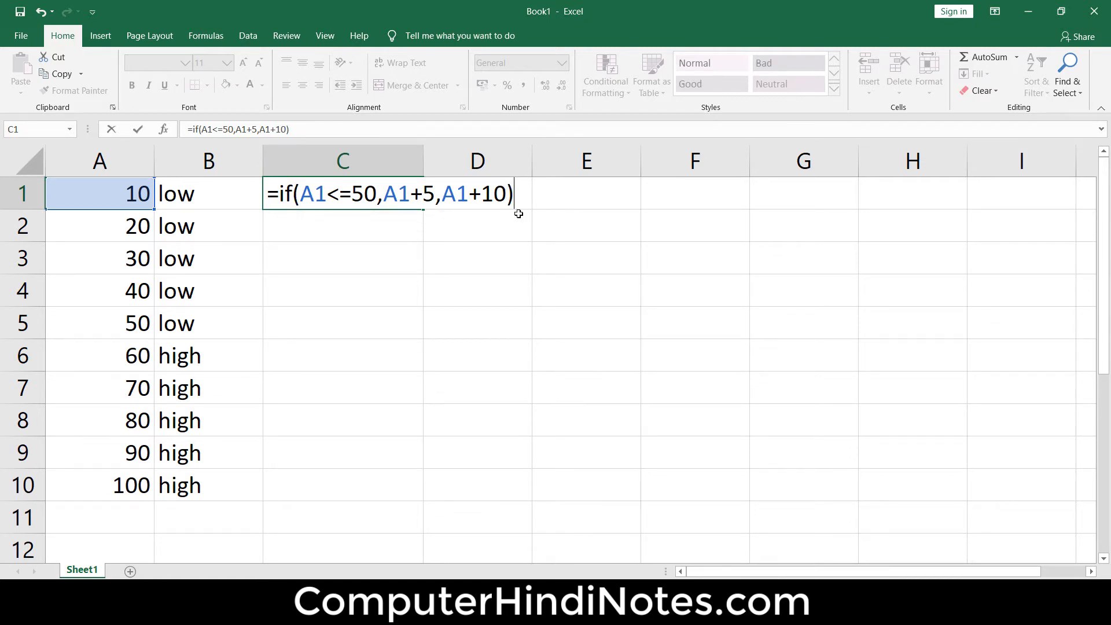
pyautogui.press('Return')
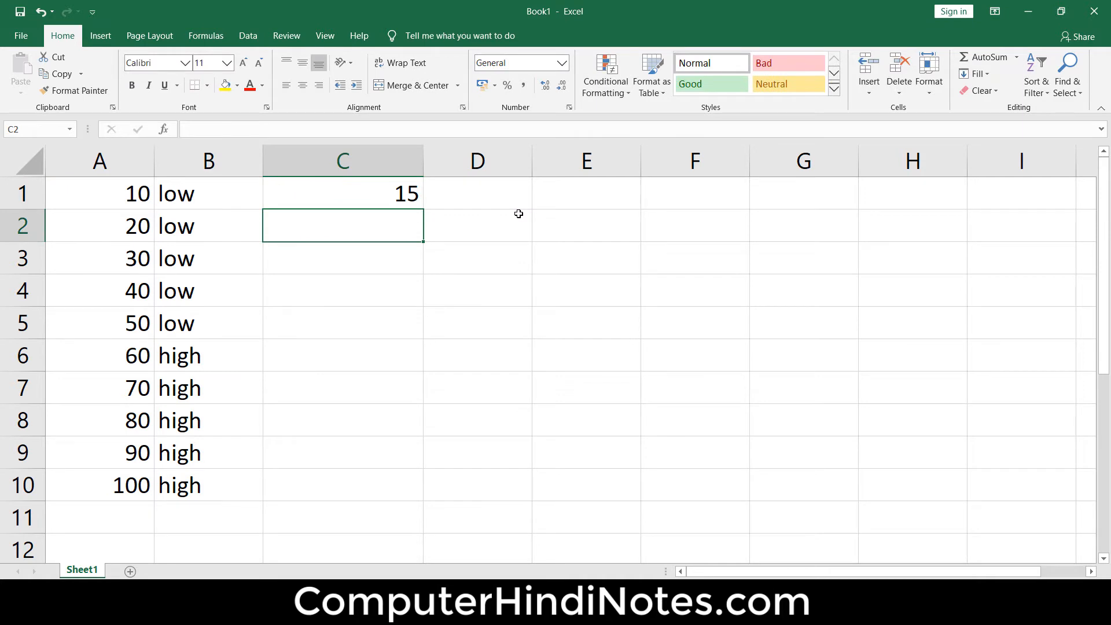
# - Fill the IF formula from C1 down to C10
pyautogui.click(99, 199)
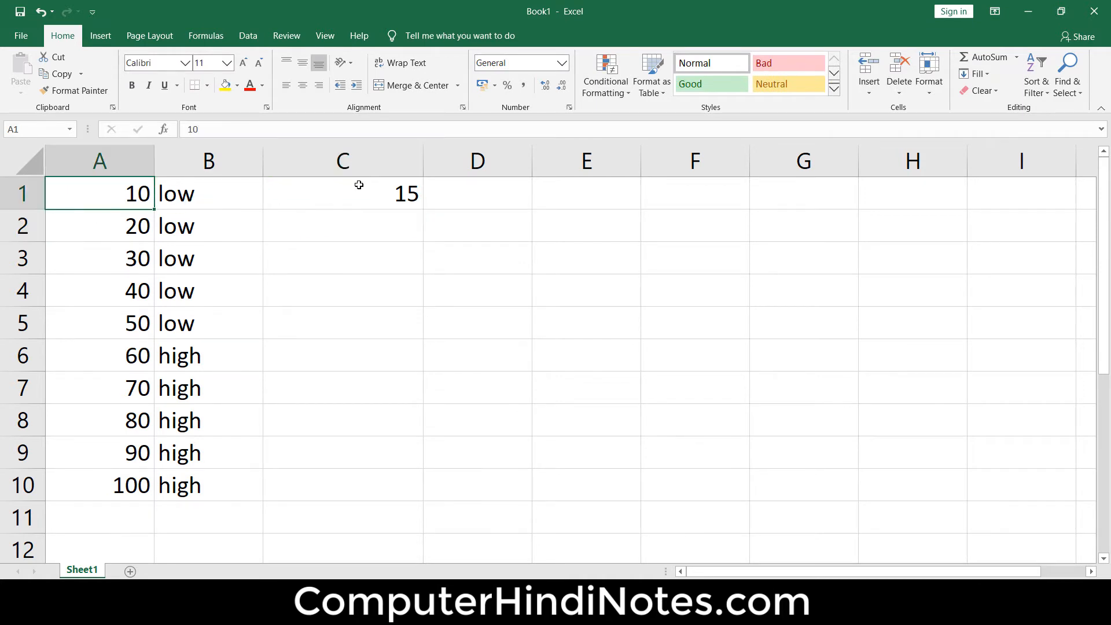
pyautogui.click(417, 196)
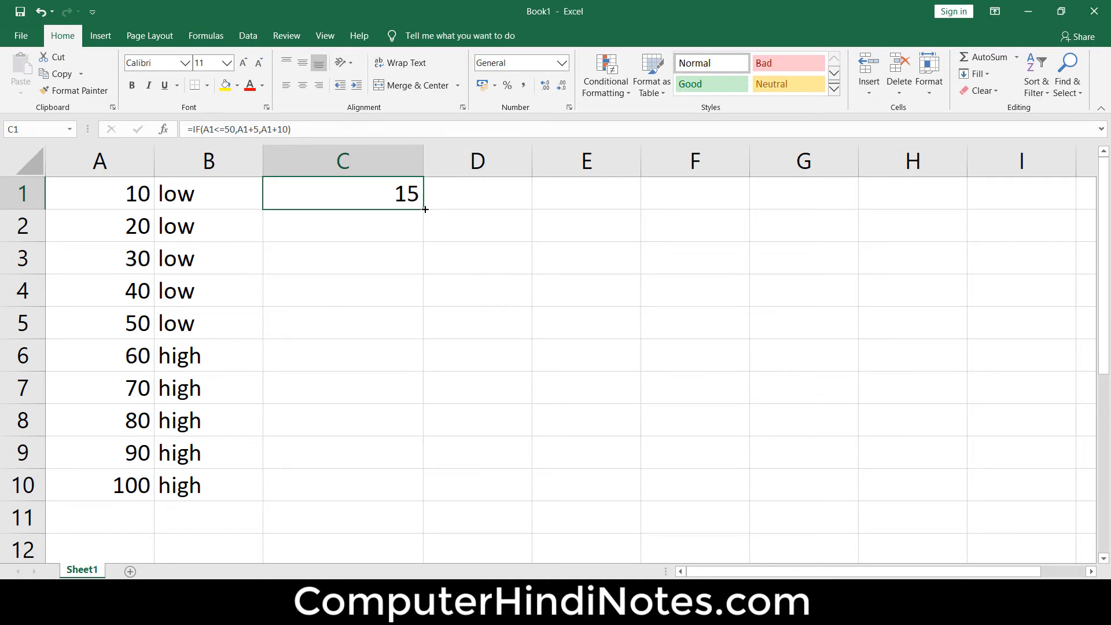
pyautogui.moveTo(425, 209); pyautogui.dragTo(425, 501)
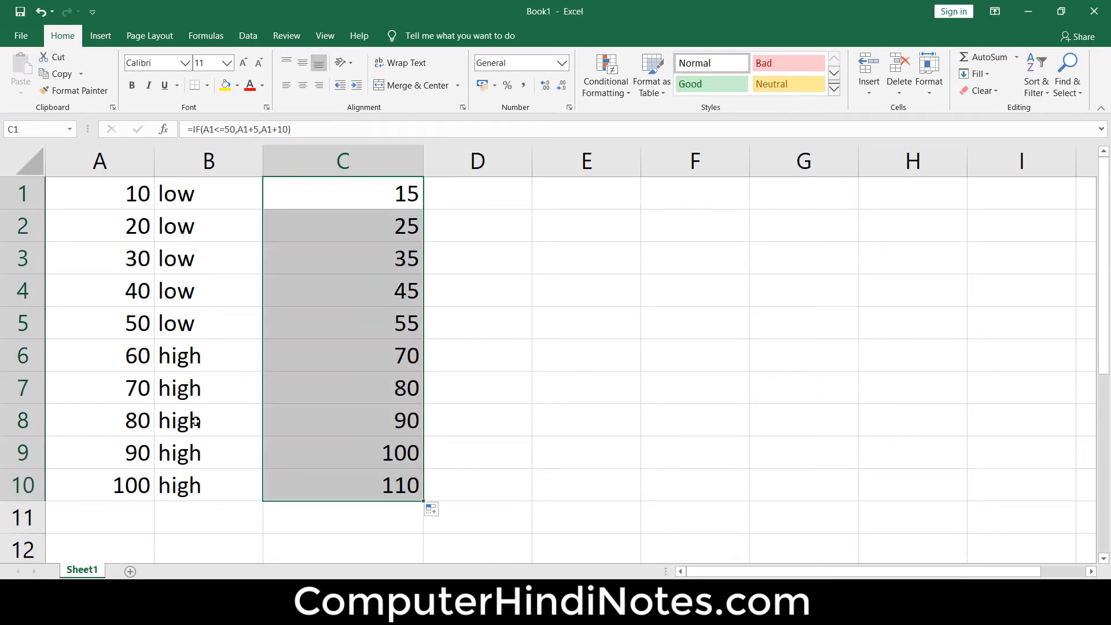
# - Compare the numbers in column A with the calculated results in column C for both outcomes of the test
pyautogui.click(122, 327)
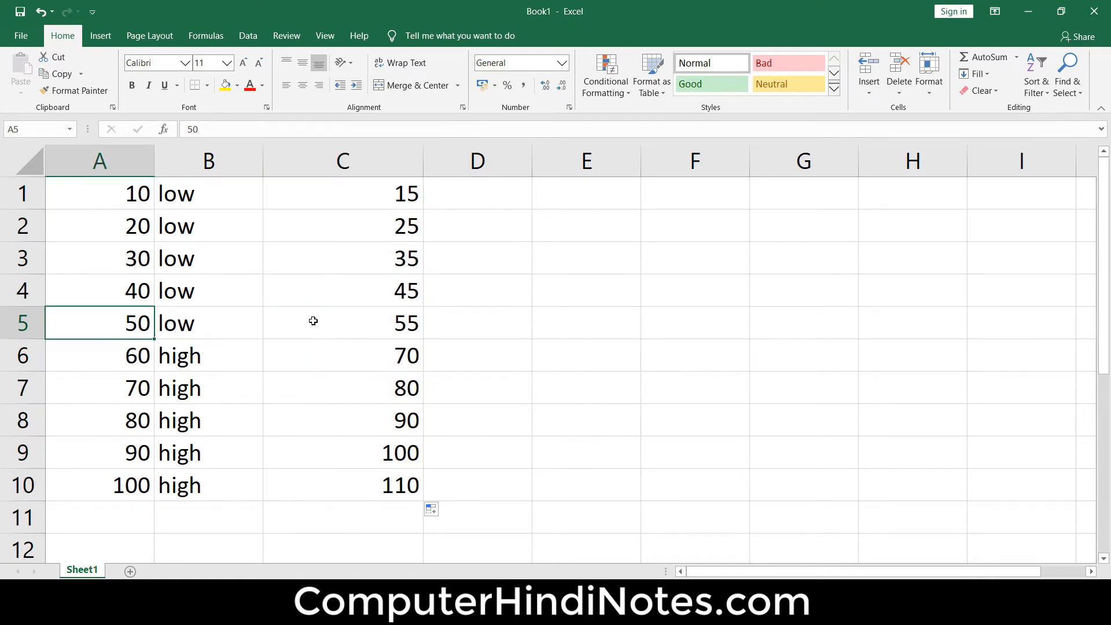
pyautogui.click(382, 318)
pyautogui.click(137, 296)
pyautogui.click(382, 298)
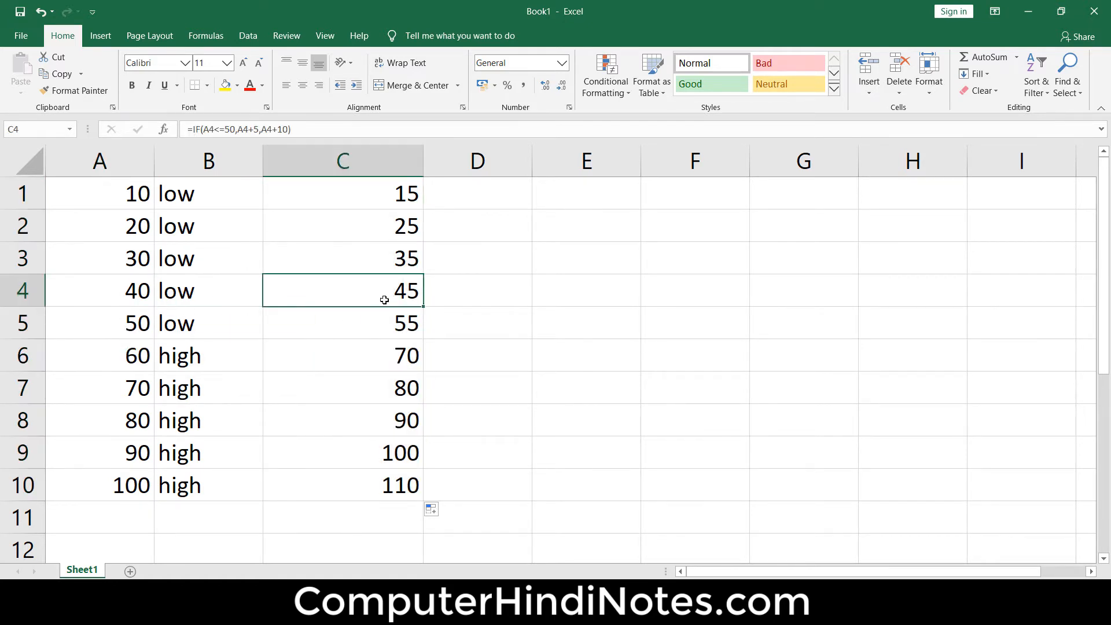
pyautogui.moveTo(121, 204); pyautogui.dragTo(129, 317)
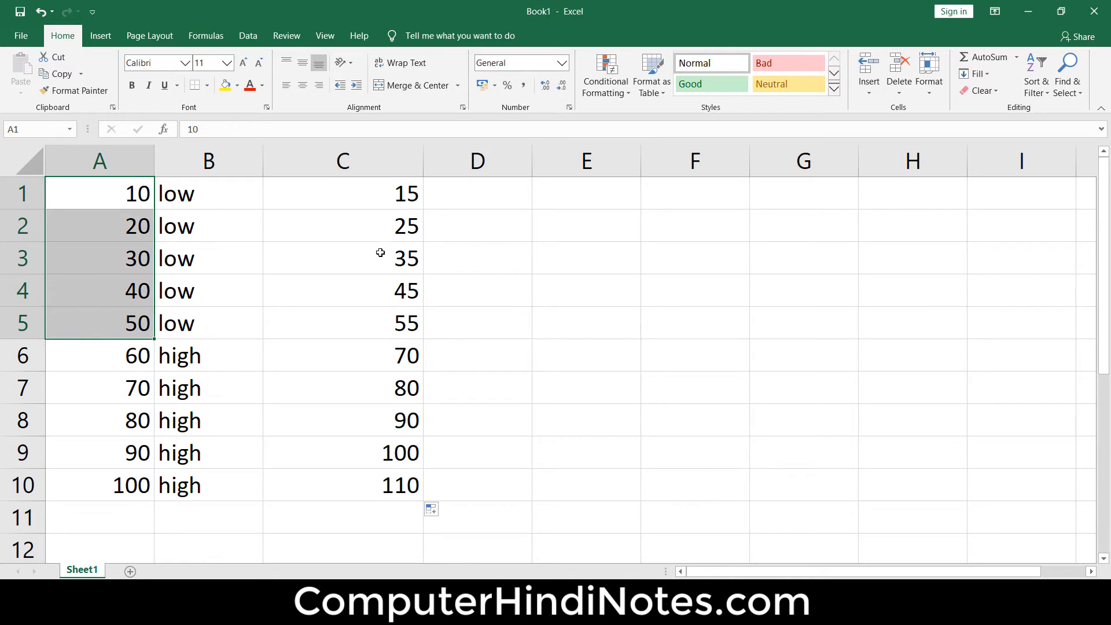
pyautogui.moveTo(391, 192); pyautogui.dragTo(400, 321)
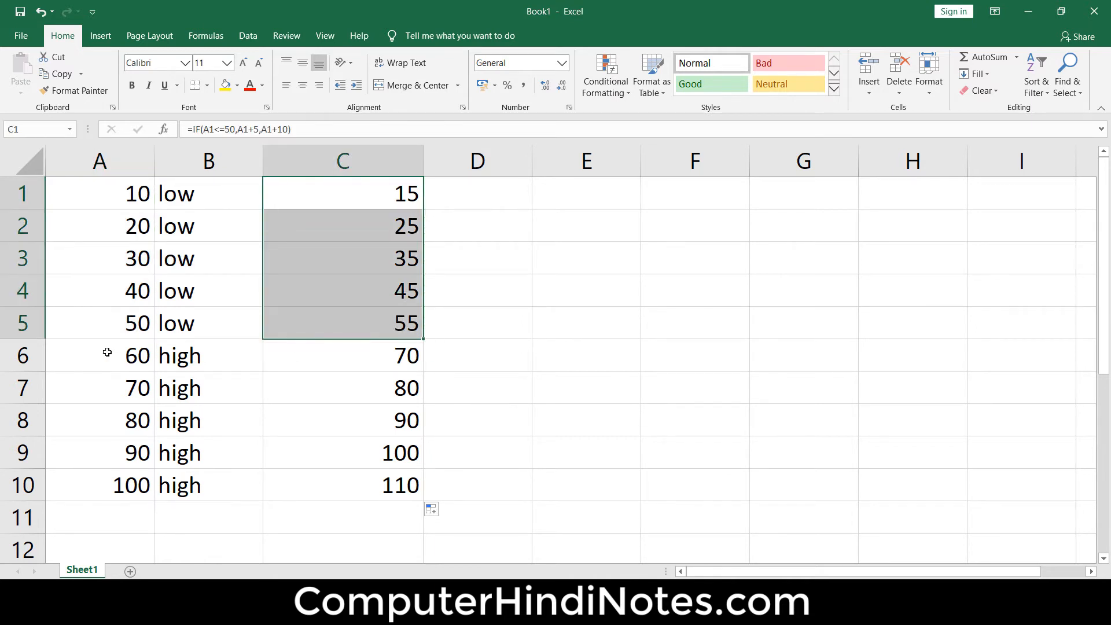
pyautogui.moveTo(110, 349); pyautogui.dragTo(134, 484)
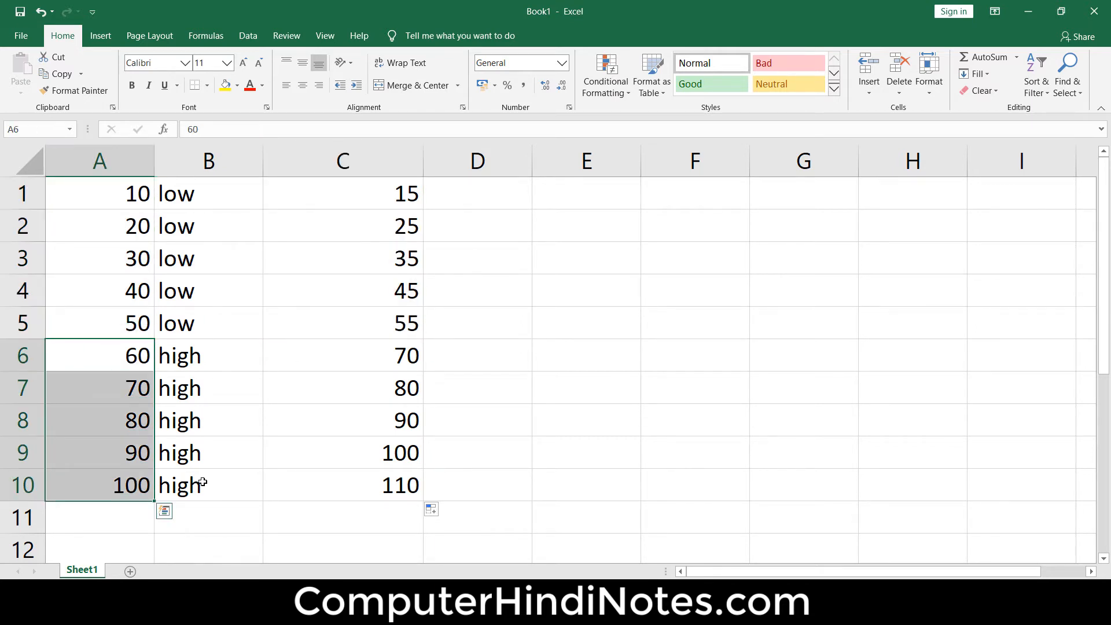
# - Review the results in C6:C10 and the logical test, true value and false value of the IF formula in C1
pyautogui.moveTo(399, 344); pyautogui.dragTo(407, 485)
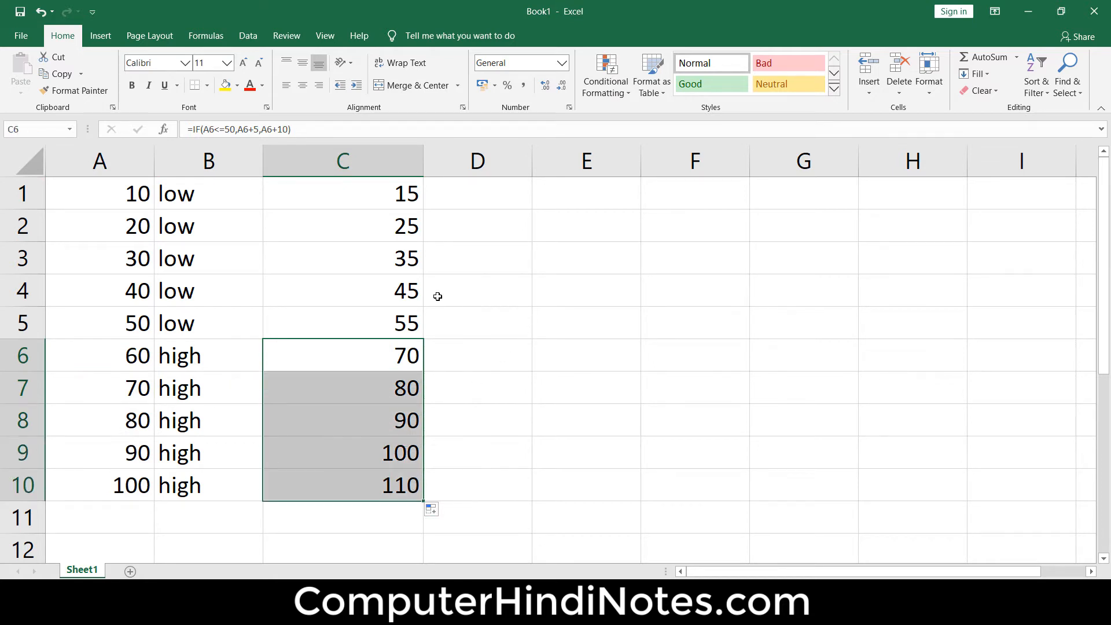
pyautogui.doubleClick(379, 194)
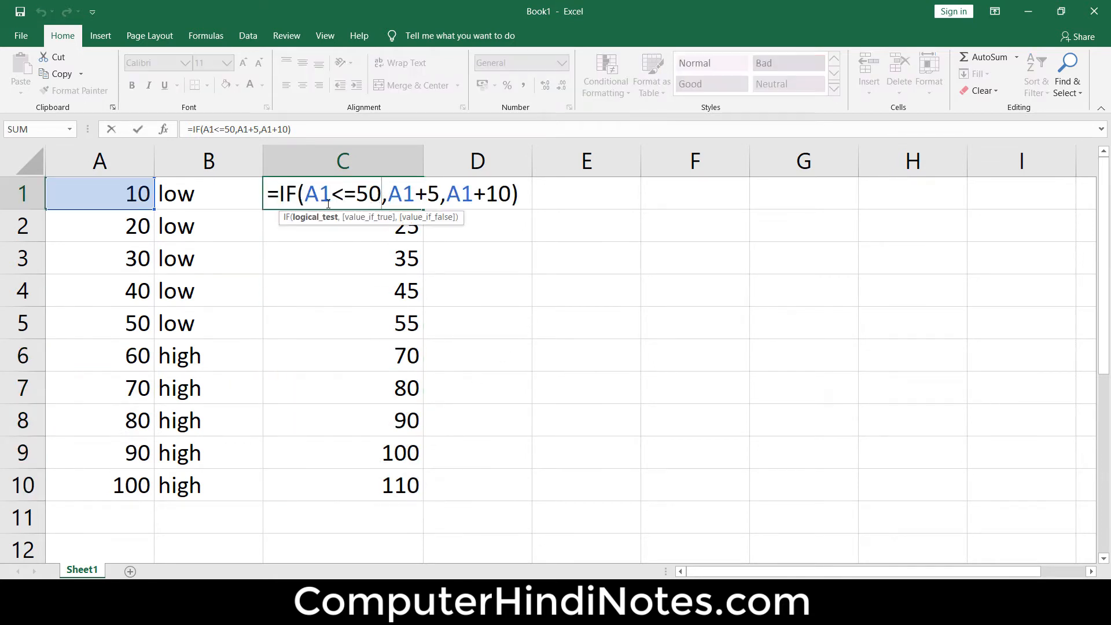
pyautogui.moveTo(301, 194); pyautogui.dragTo(383, 195)
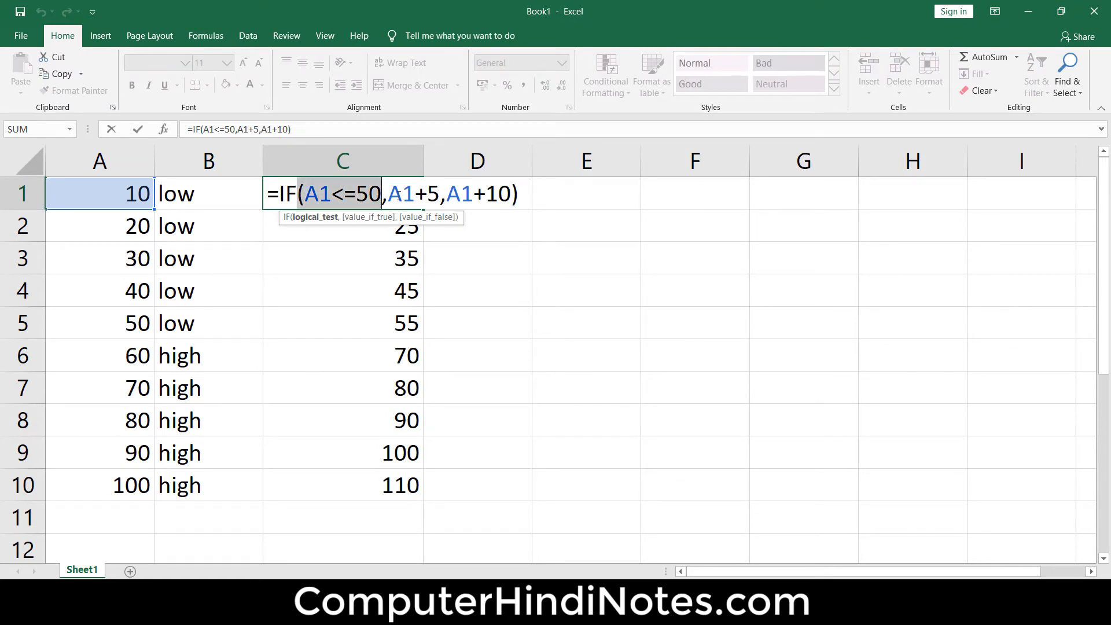
pyautogui.moveTo(440, 191); pyautogui.dragTo(389, 191)
pyautogui.moveTo(307, 195); pyautogui.dragTo(388, 195)
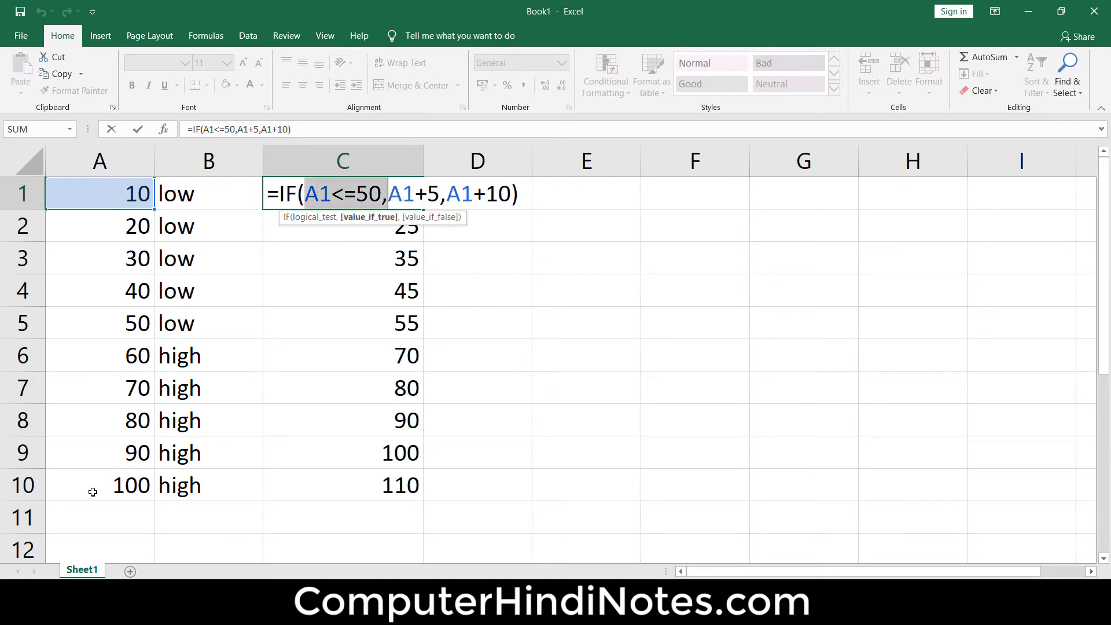
pyautogui.moveTo(448, 198); pyautogui.dragTo(511, 198)
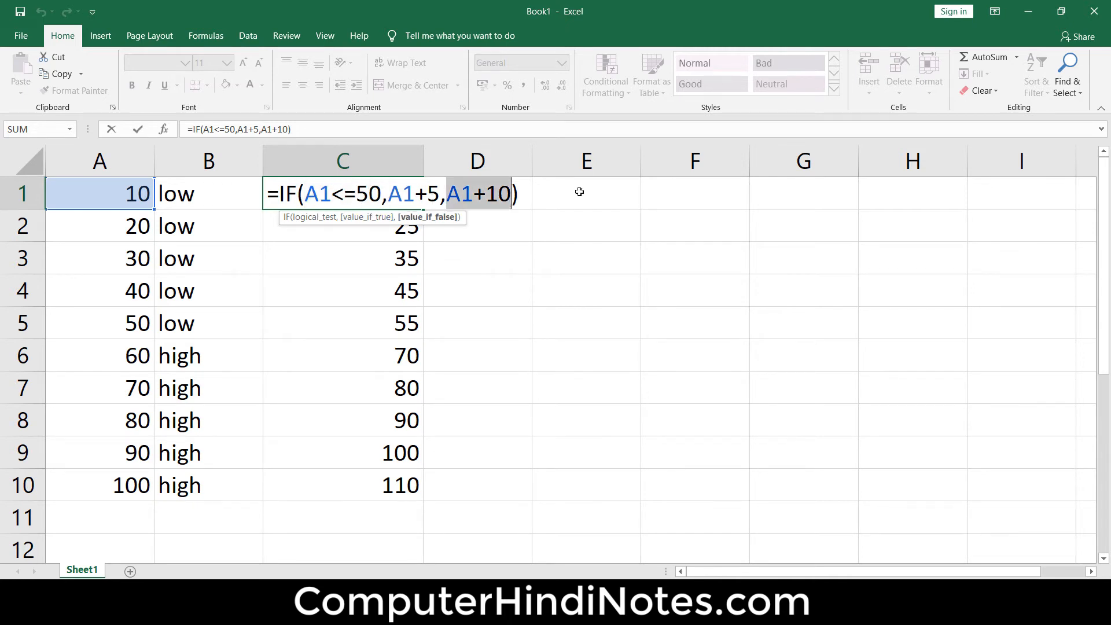
pyautogui.click(526, 194)
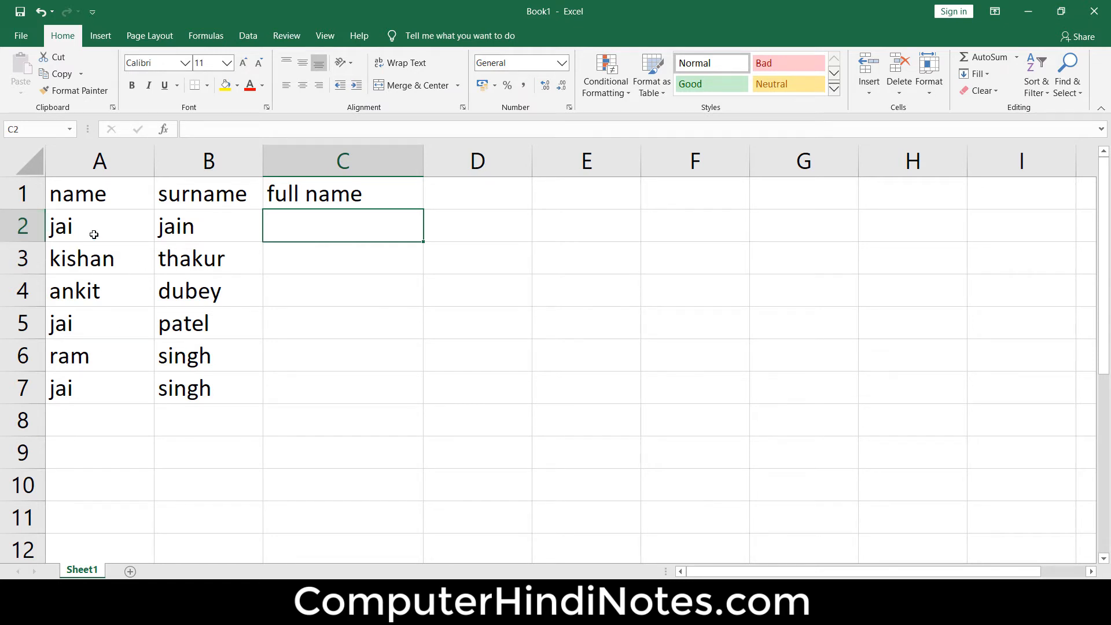
# - Examine the name and surname entries in columns A and B and the full name column C
pyautogui.moveTo(91, 235); pyautogui.dragTo(99, 389)
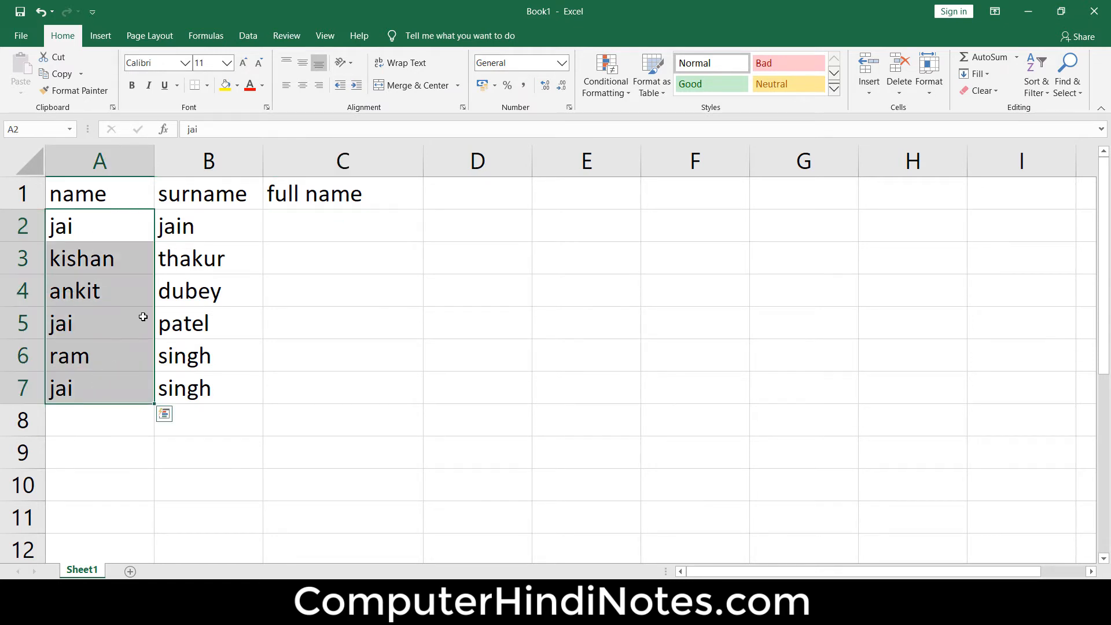
pyautogui.moveTo(203, 216); pyautogui.dragTo(244, 394)
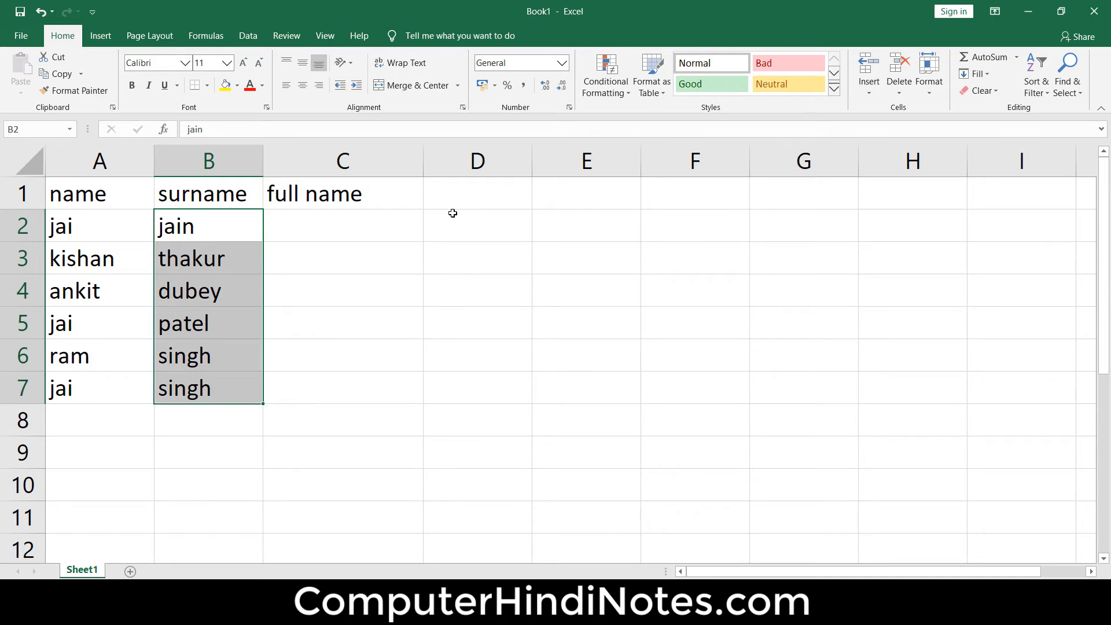
pyautogui.click(439, 193)
pyautogui.moveTo(319, 187); pyautogui.dragTo(331, 404)
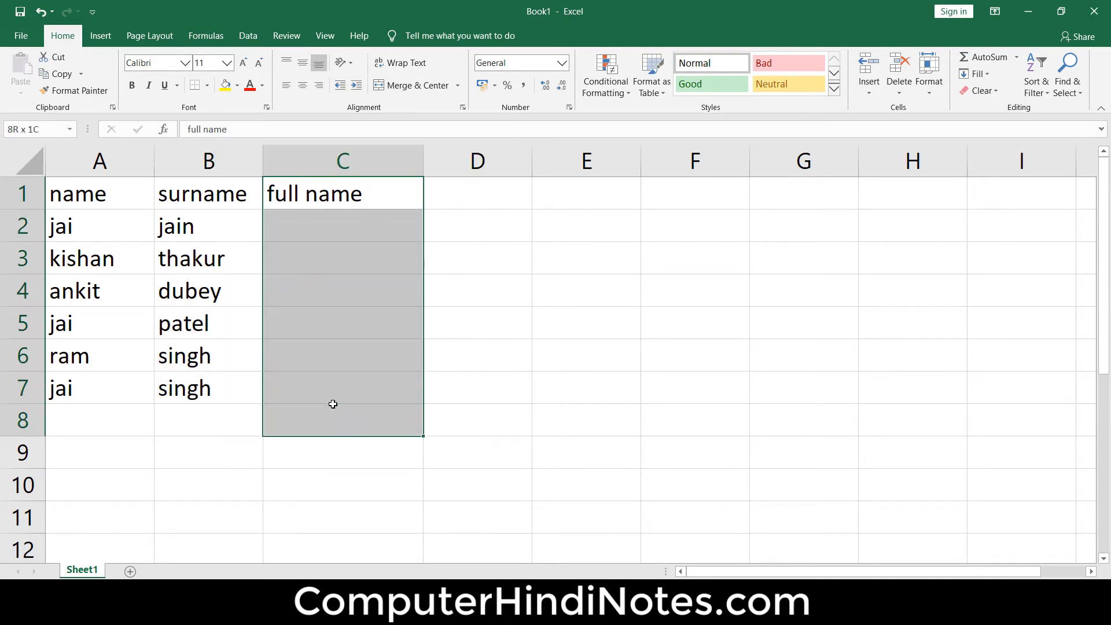
# - Enter a CONCATENATE formula in cell C2 that joins A2 and B2
pyautogui.click(323, 228)
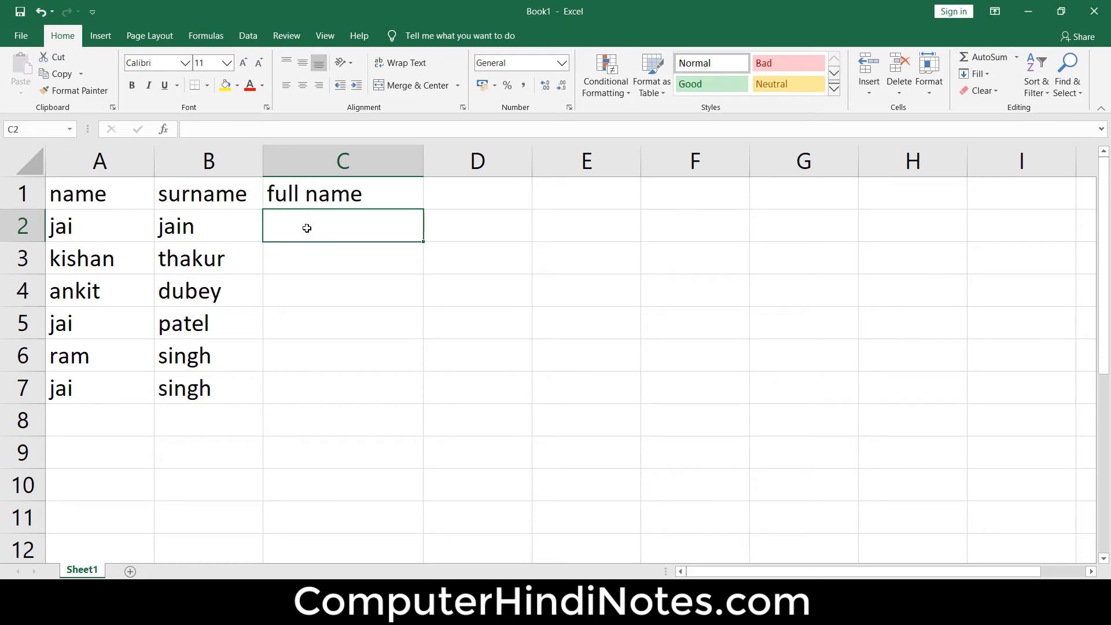
pyautogui.write('=')
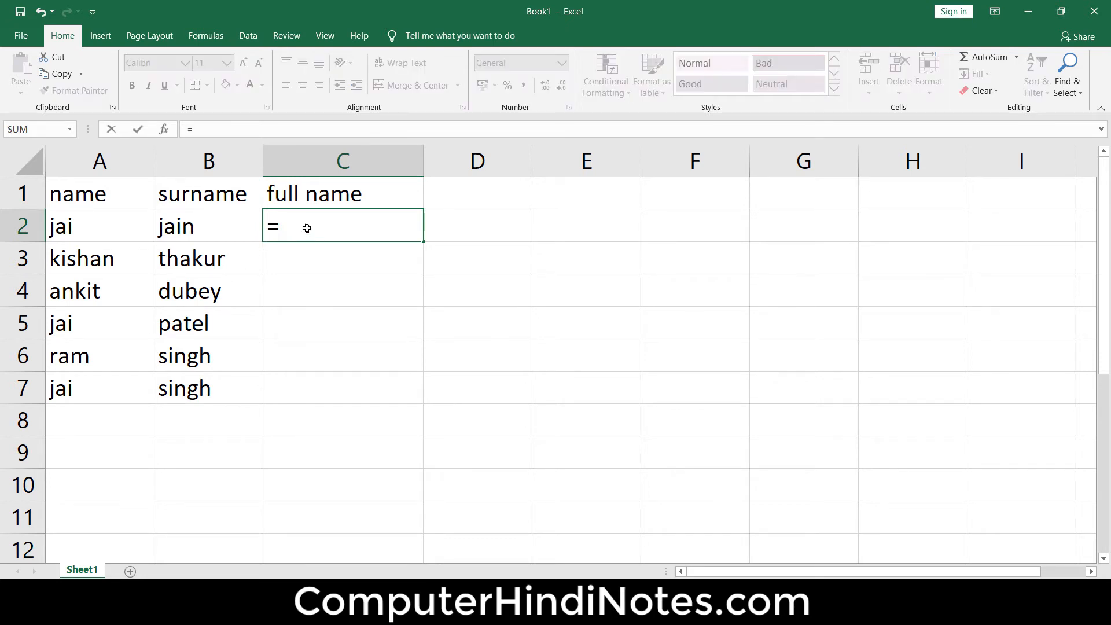
pyautogui.write('conca')
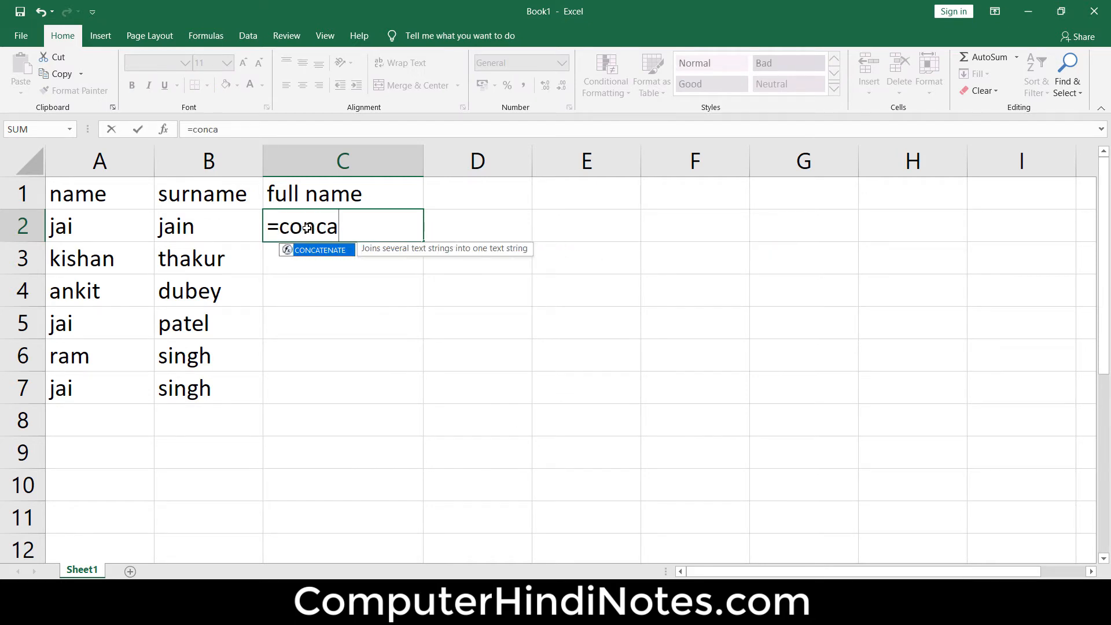
pyautogui.press('Tab')
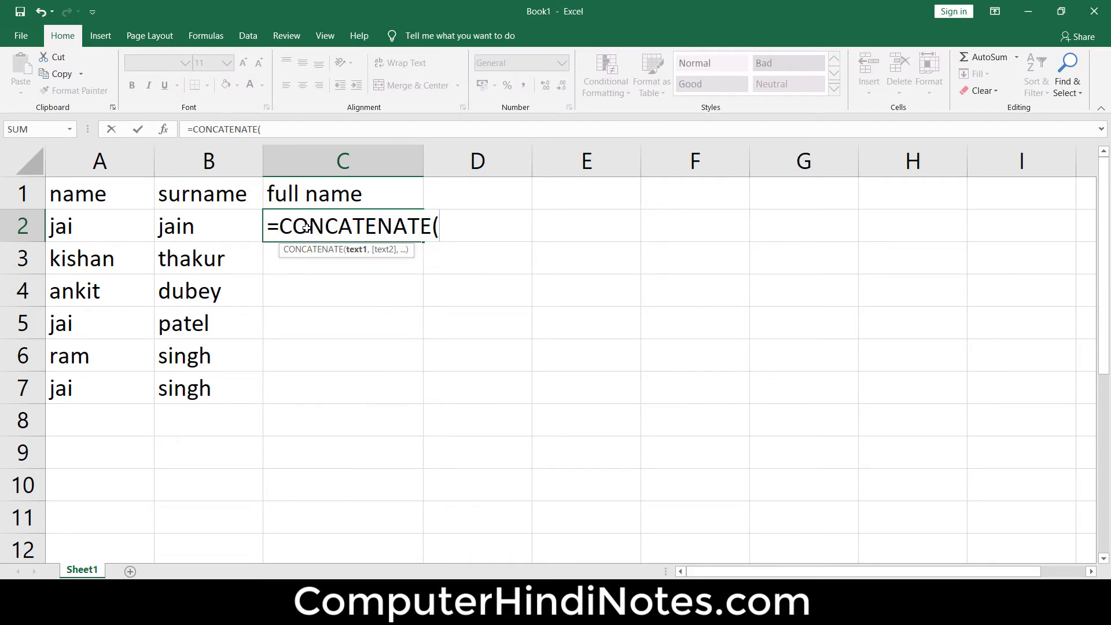
pyautogui.click(83, 227)
pyautogui.write(',')
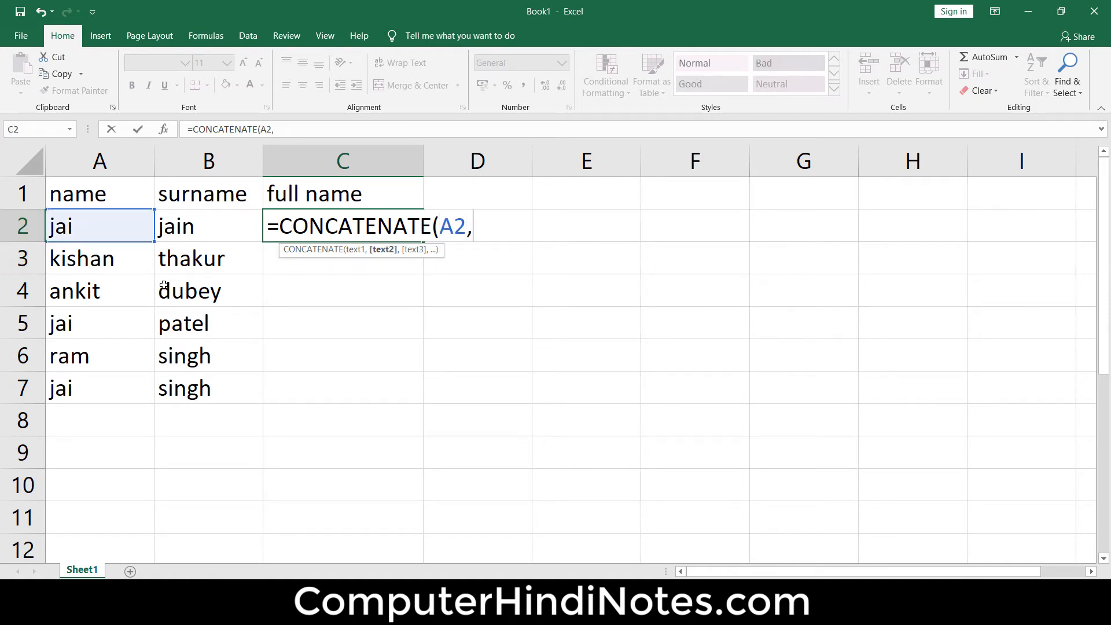
pyautogui.click(204, 226)
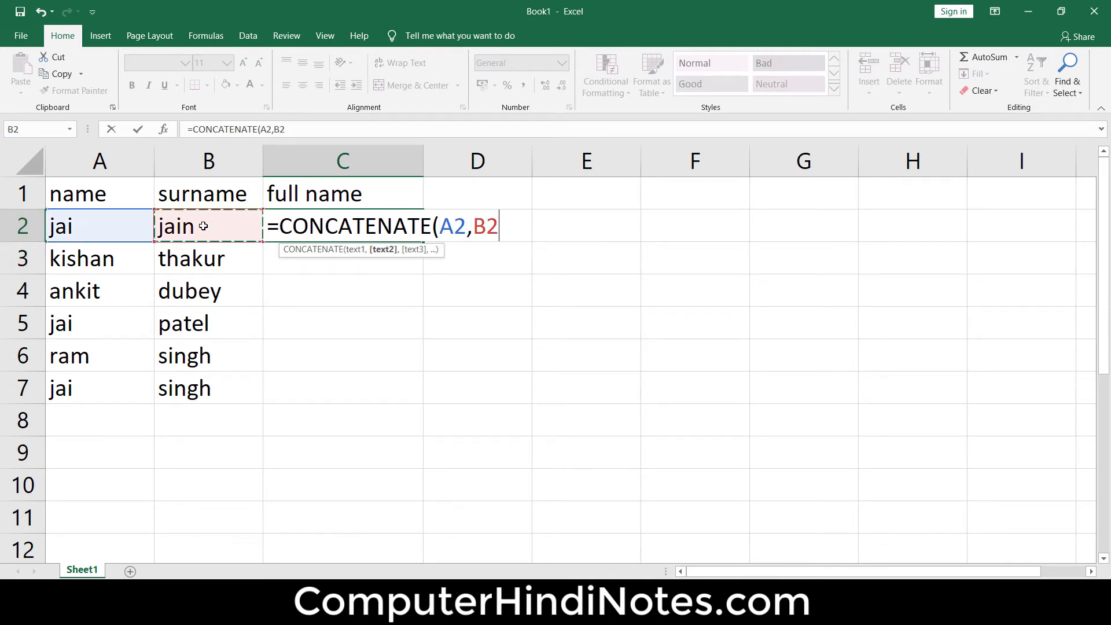
pyautogui.write(')')
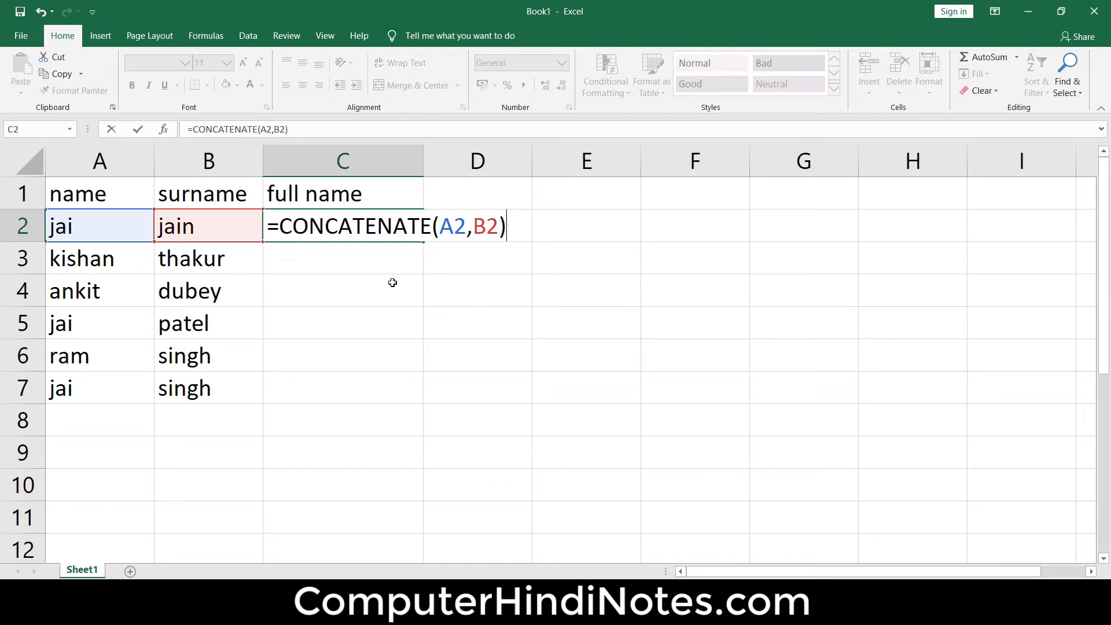
pyautogui.press('Return')
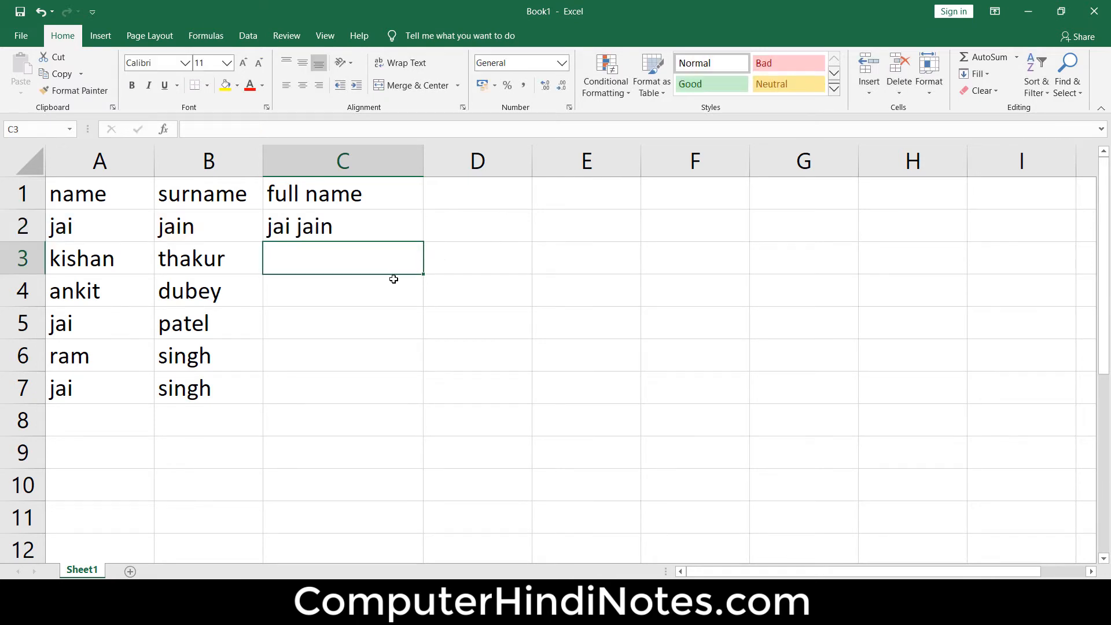
# - Compare the joined name in C2 with its source cell A2, and clear the formula from C2
pyautogui.click(353, 221)
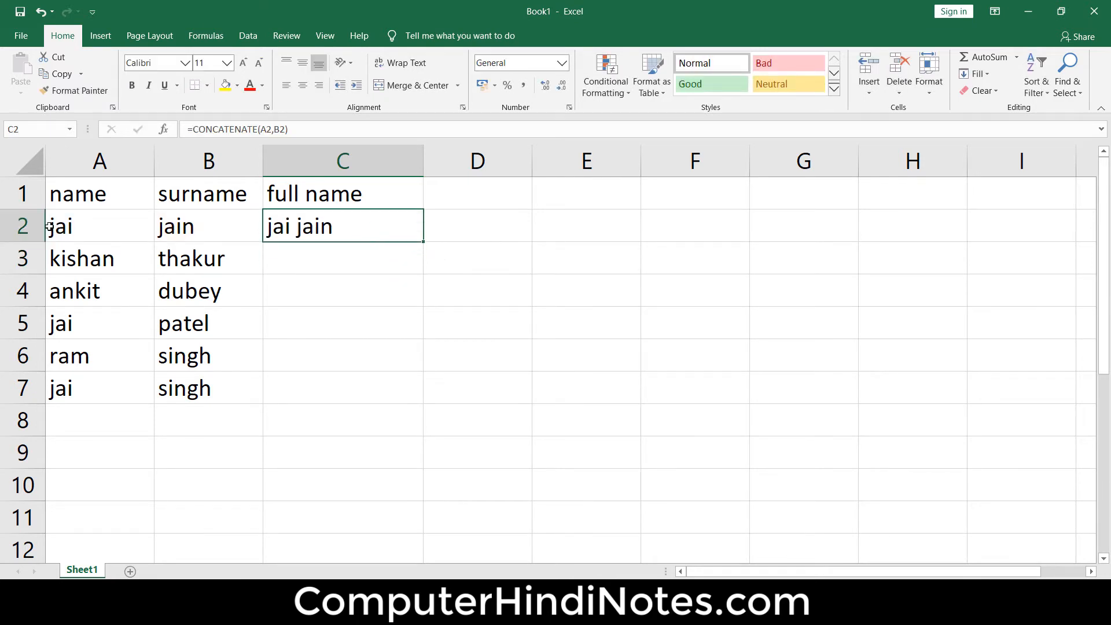
pyautogui.click(70, 231)
pyautogui.click(326, 229)
pyautogui.click(82, 238)
pyautogui.click(326, 232)
pyautogui.press('Delete')
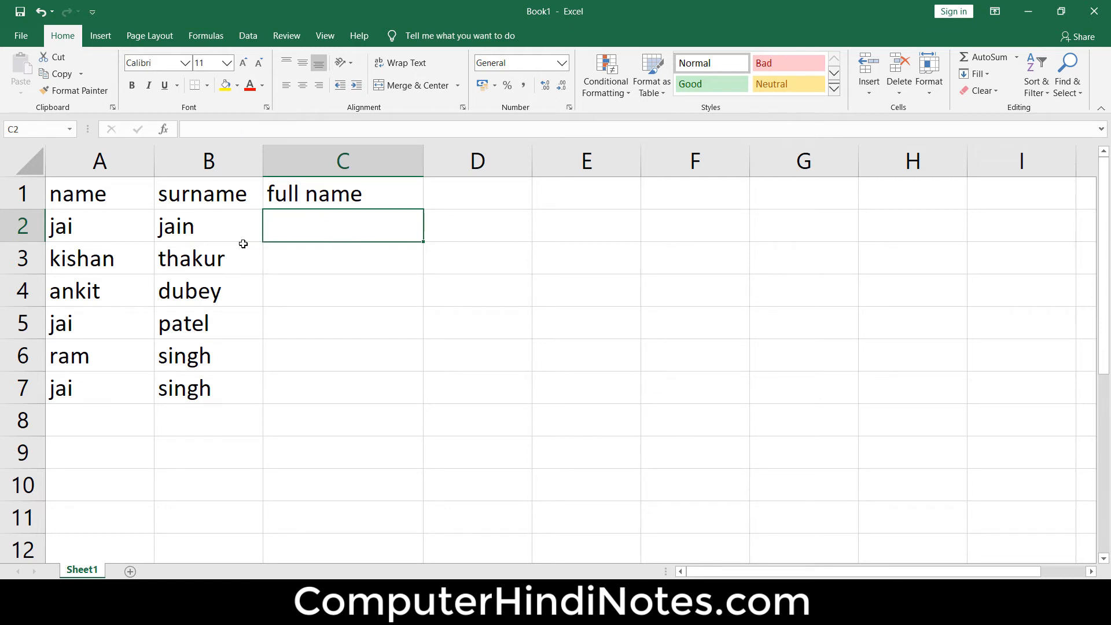
# - Examine the repeated first name in A2, A5 and A7 and the corresponding full name cells C2, C5 and C7
pyautogui.moveTo(109, 231); pyautogui.dragTo(91, 414)
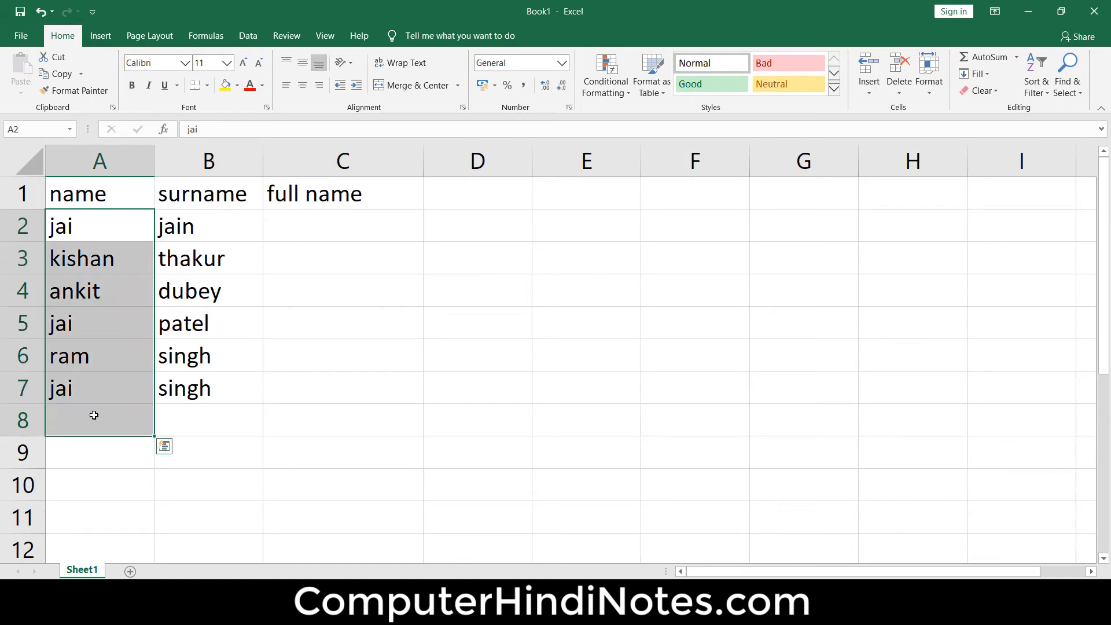
pyautogui.click(490, 361)
pyautogui.click(93, 221)
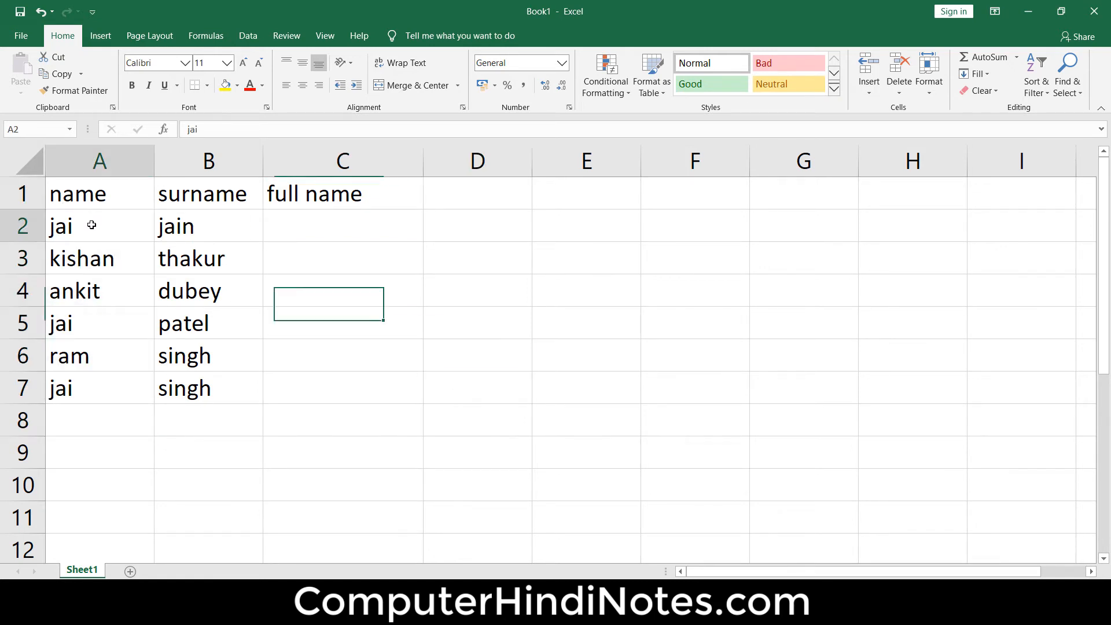
pyautogui.click(92, 320)
pyautogui.click(92, 397)
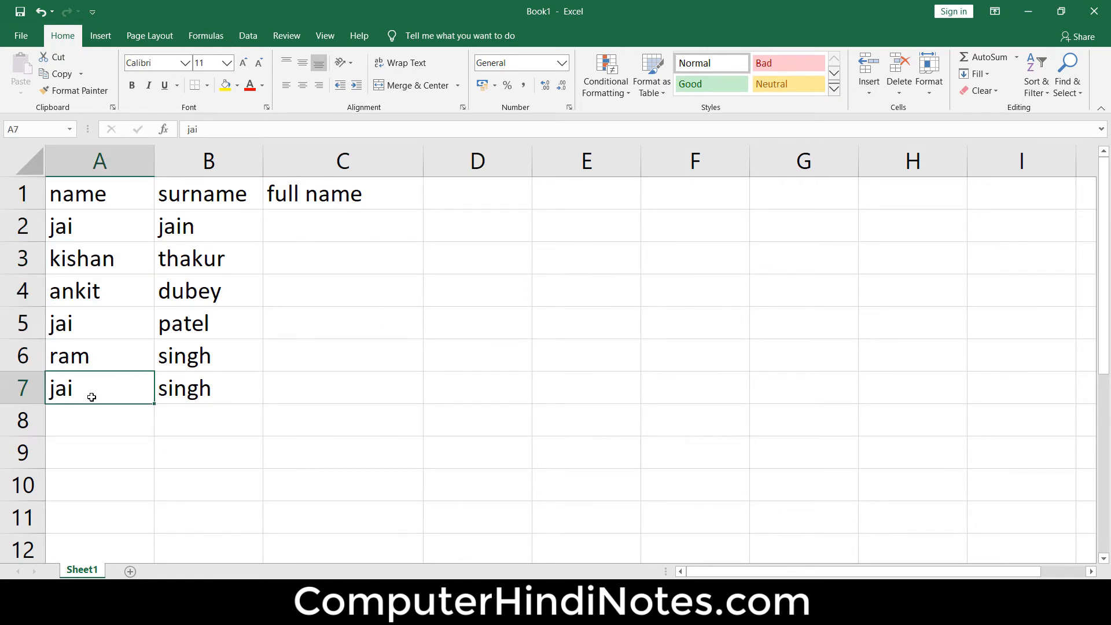
pyautogui.click(88, 324)
pyautogui.click(81, 233)
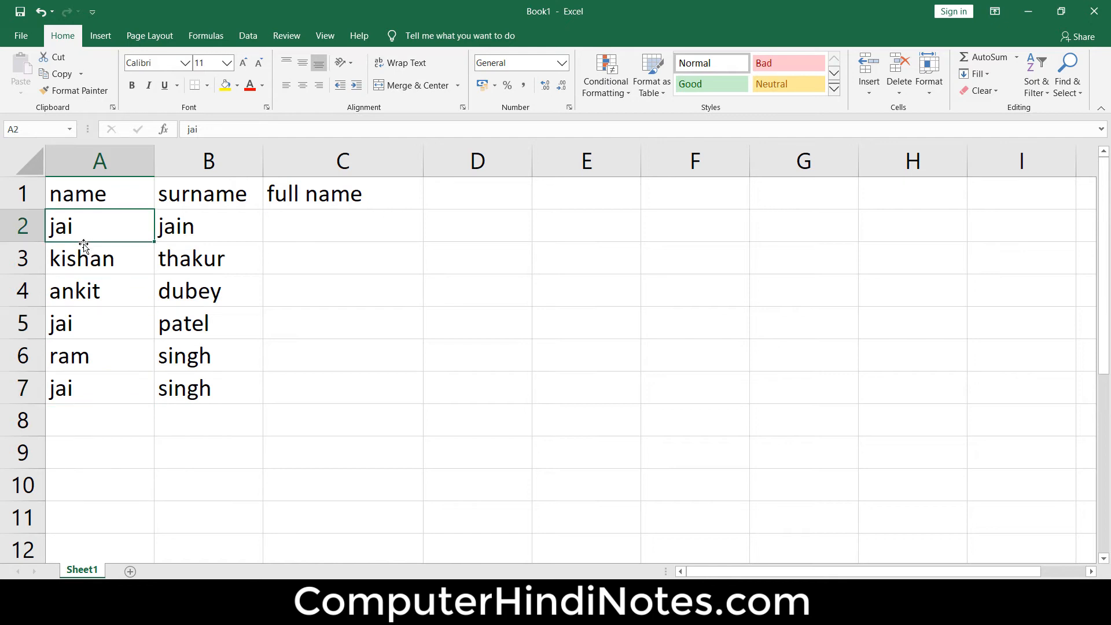
pyautogui.click(79, 323)
pyautogui.click(86, 385)
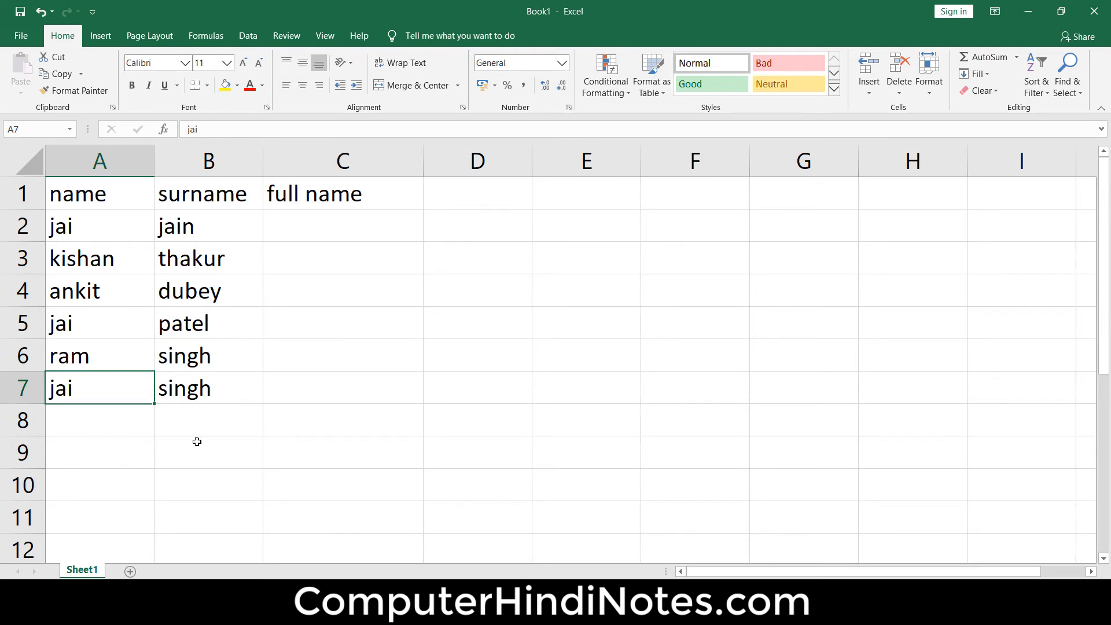
pyautogui.click(307, 232)
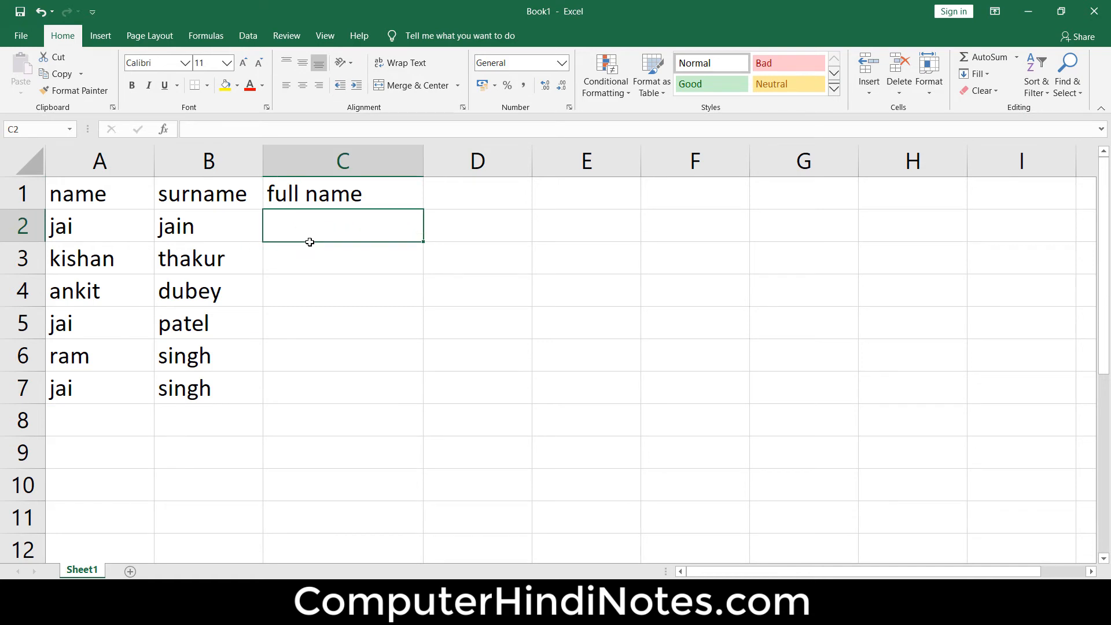
pyautogui.click(297, 326)
pyautogui.click(300, 382)
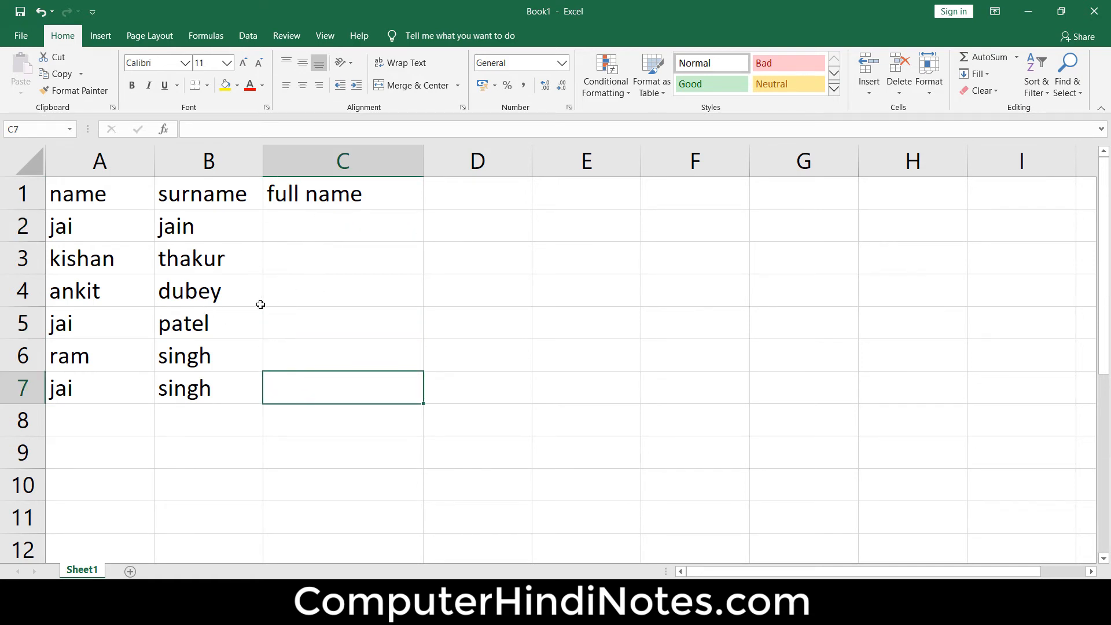
# - Start an IF formula in cell C2 whose logical test compares A2 with the repeated first name
pyautogui.click(388, 226)
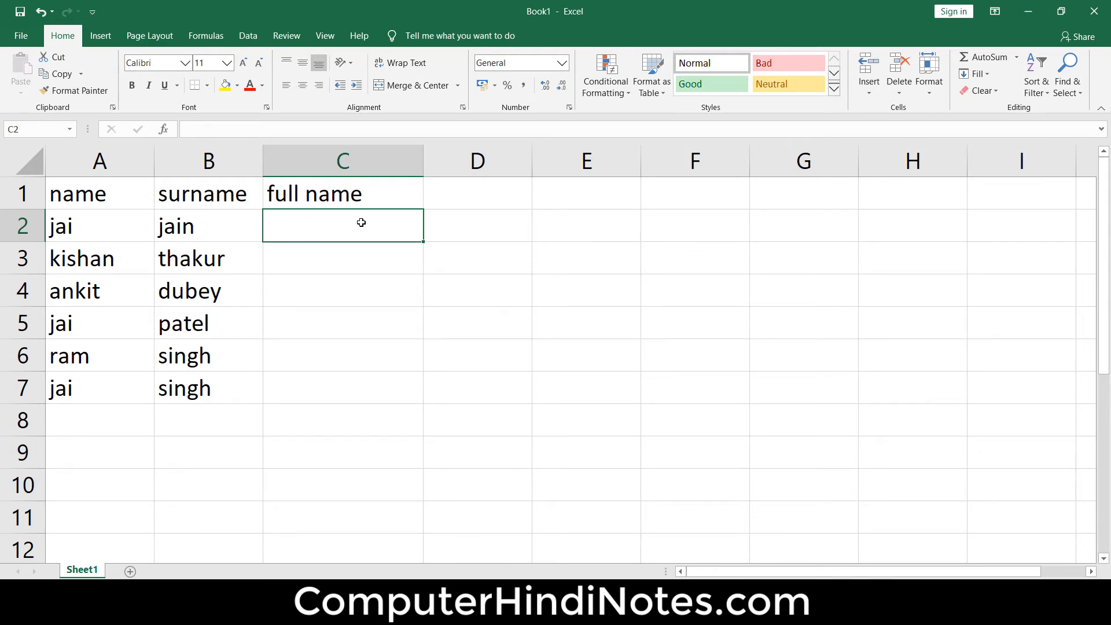
pyautogui.write('=')
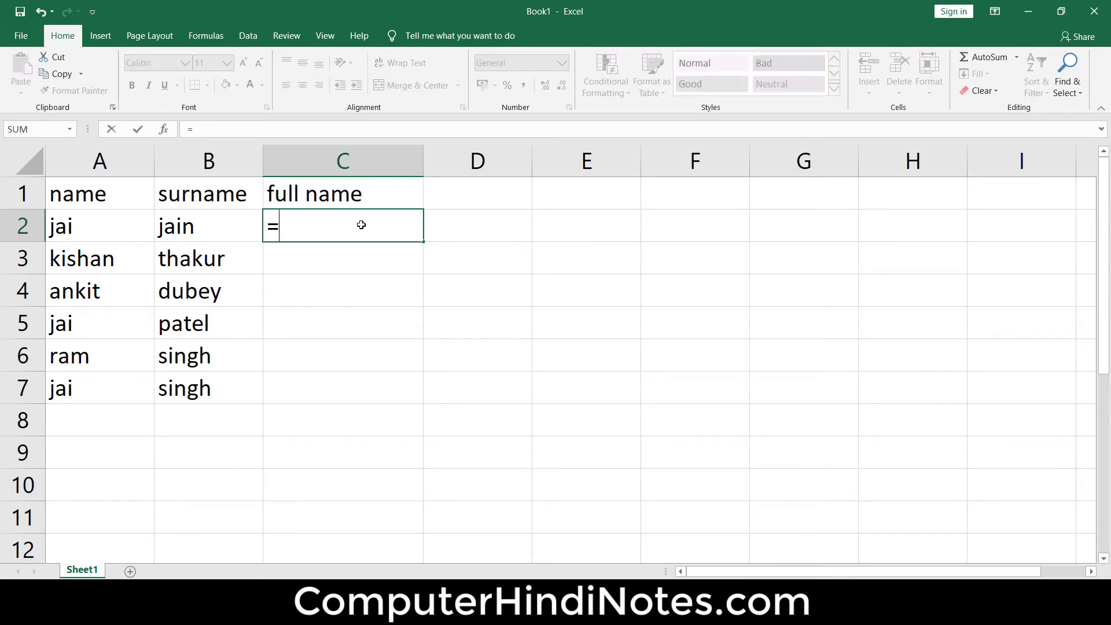
pyautogui.write('if')
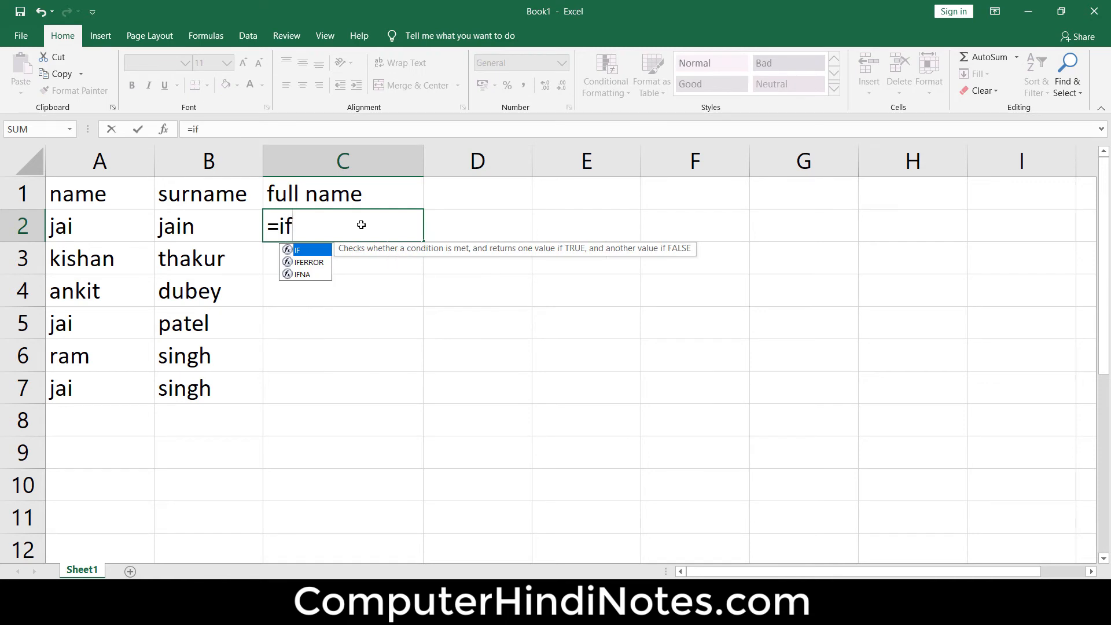
pyautogui.write('(')
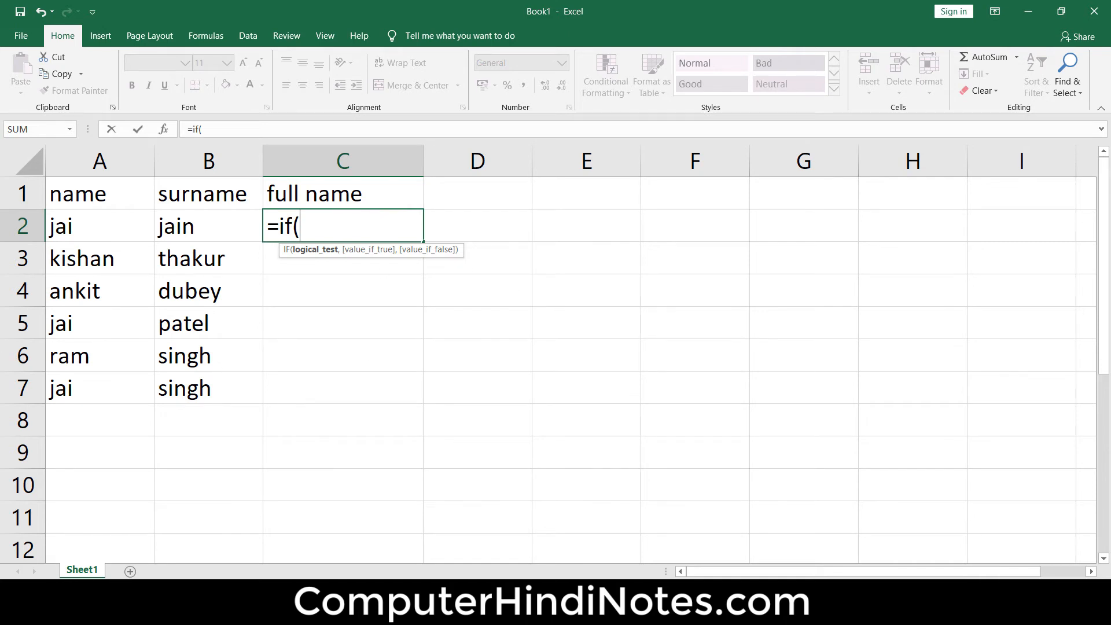
pyautogui.click(112, 224)
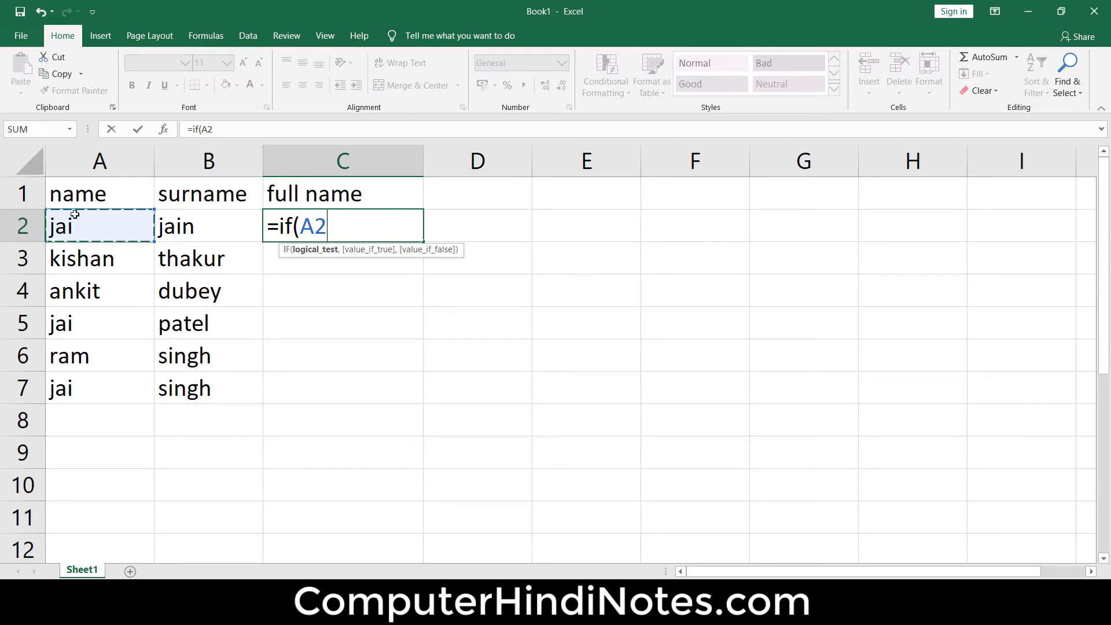
pyautogui.write('=jai')
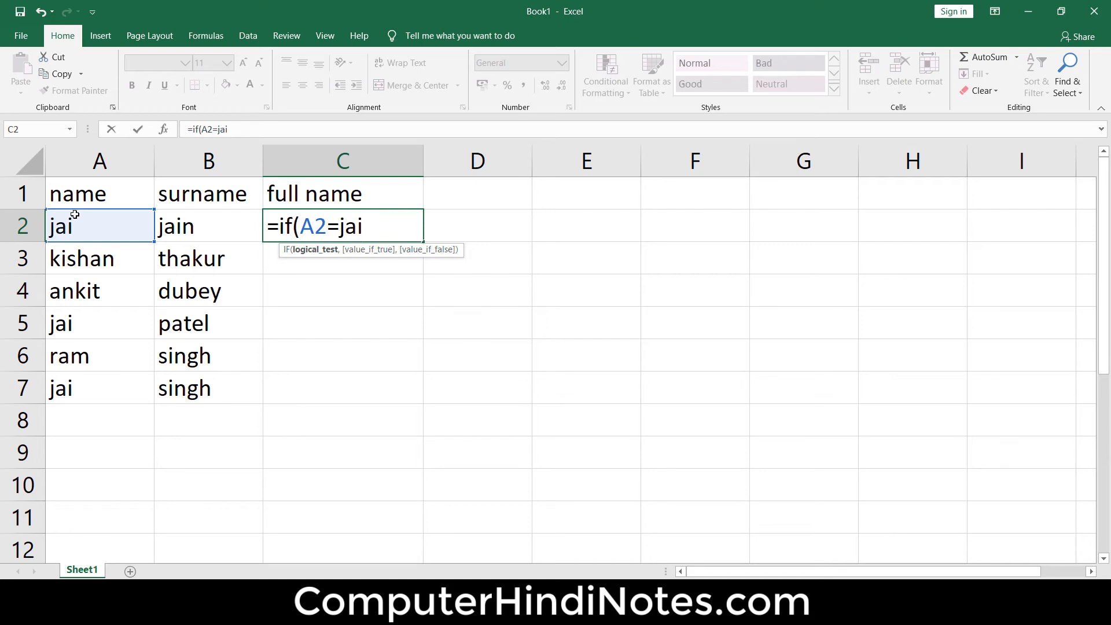
# - Enclose the first name in the C2 formula's logical test in double quotation marks
pyautogui.click(74, 215)
pyautogui.click(537, 382)
pyautogui.click(372, 224)
pyautogui.click(375, 229)
pyautogui.write('"')
pyautogui.press('Left')
pyautogui.press('Left')
pyautogui.press('Left')
pyautogui.press('Left')
pyautogui.write('"')
pyautogui.press('Right')
pyautogui.press('Right')
pyautogui.press('Right')
pyautogui.press('Right')
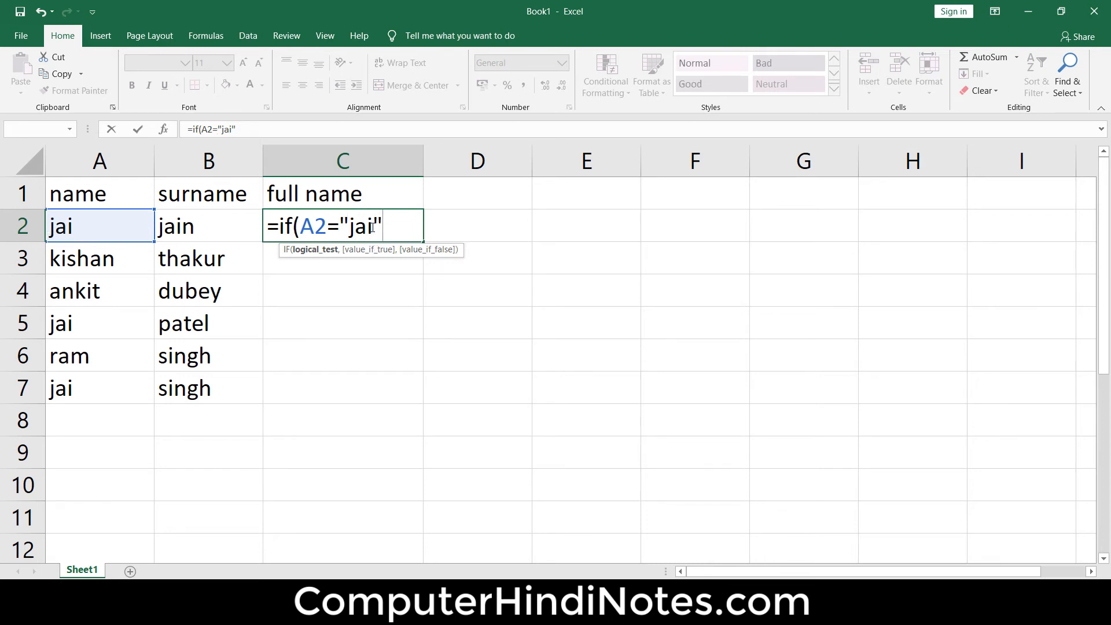
pyautogui.moveTo(372, 227); pyautogui.dragTo(352, 229)
pyautogui.click(388, 231)
# - Begin the value-if-true argument of the C2 IF formula with a nested CONCATENATE function
pyautogui.write(',')
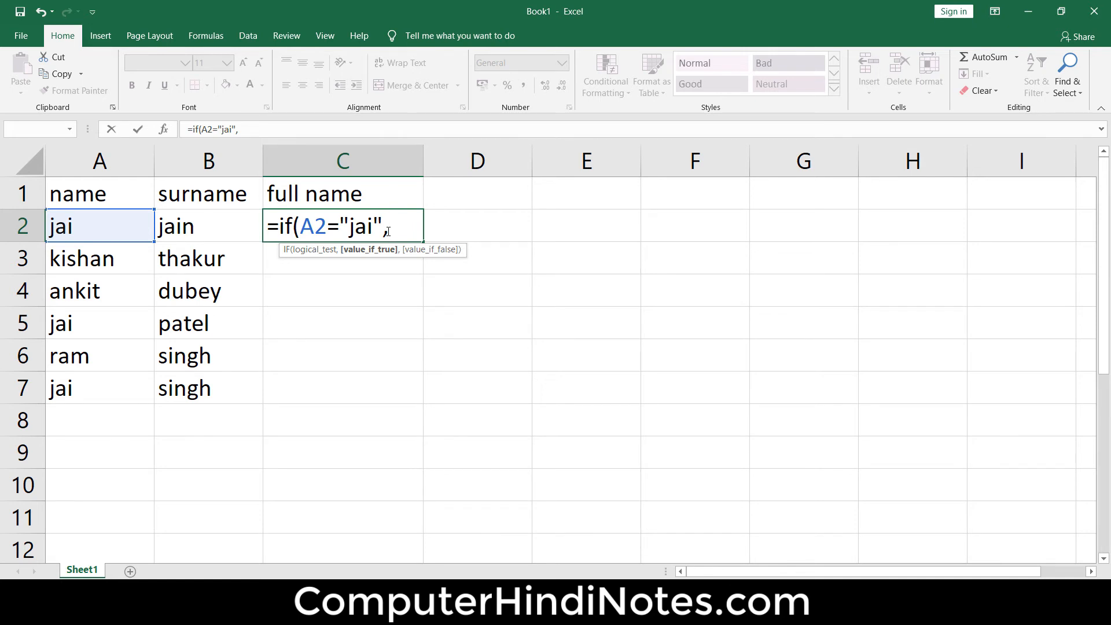
pyautogui.write('con')
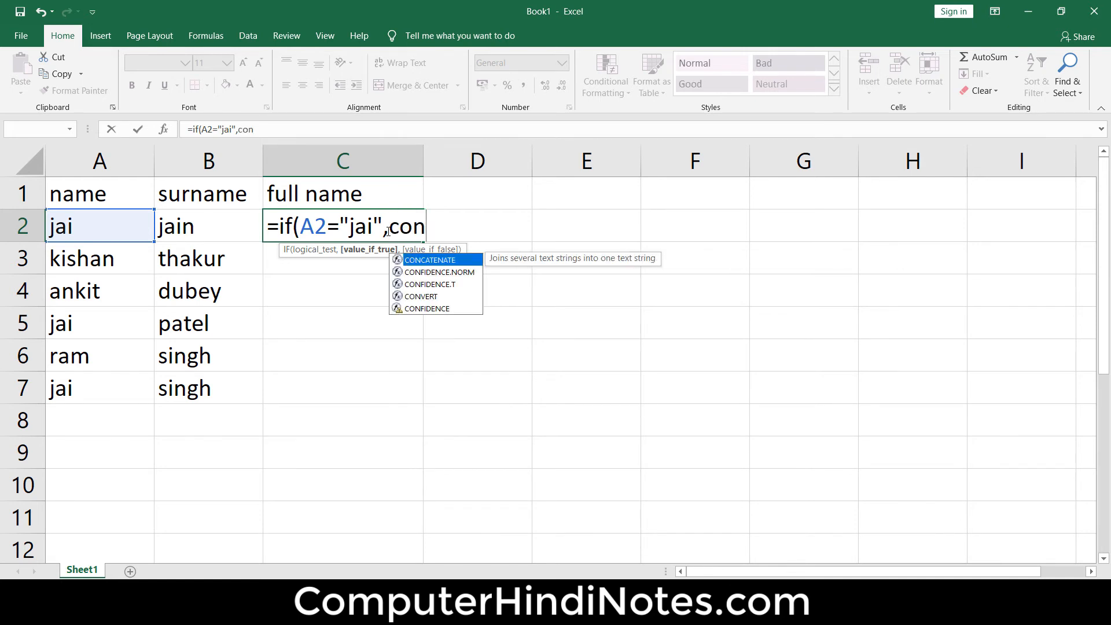
pyautogui.write('catenatre')
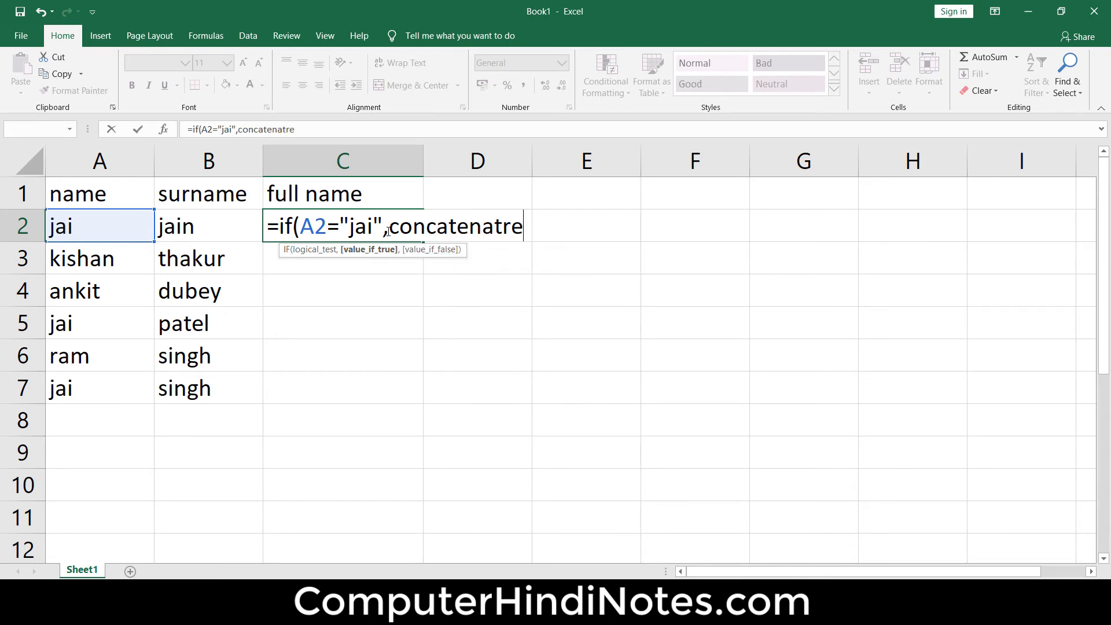
pyautogui.press('BackSpace')
pyautogui.press('BackSpace')
pyautogui.write('e')
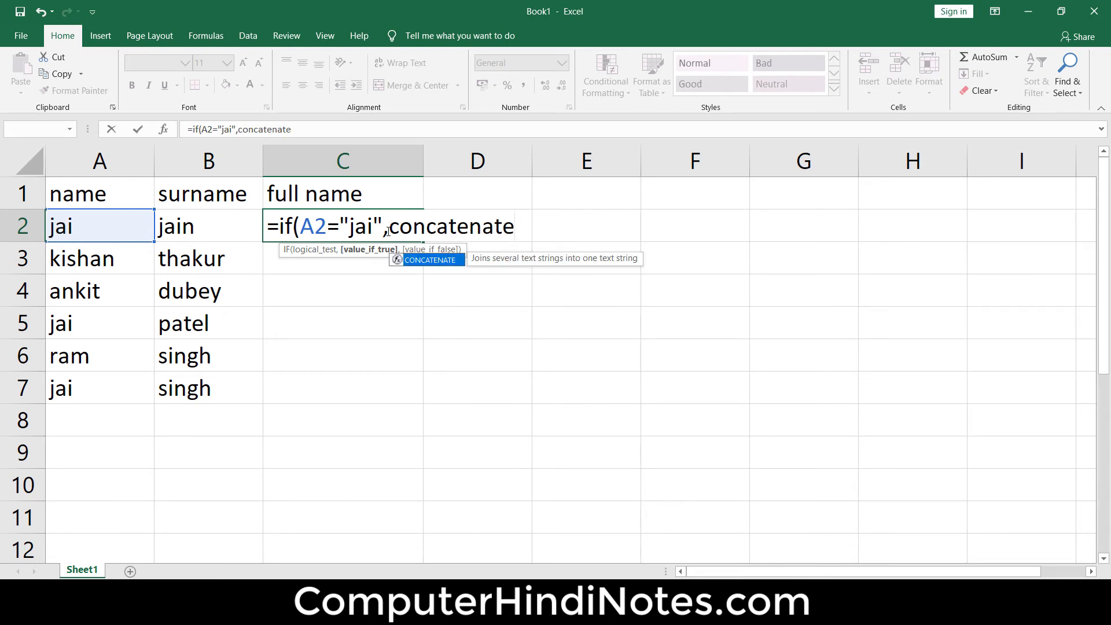
pyautogui.write('(')
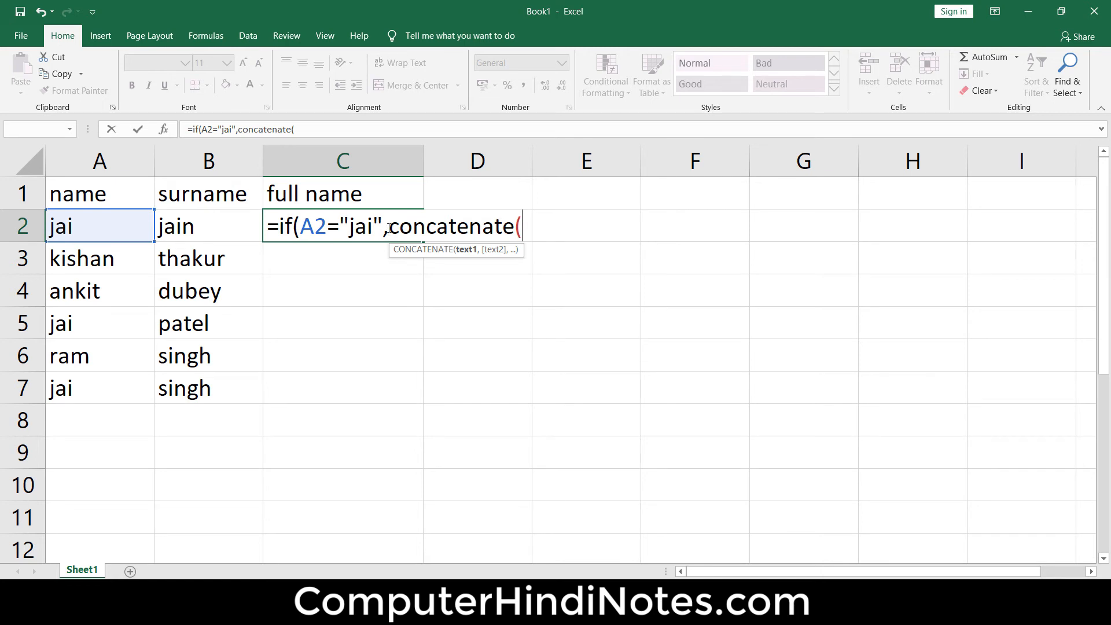
pyautogui.moveTo(391, 228); pyautogui.dragTo(547, 228)
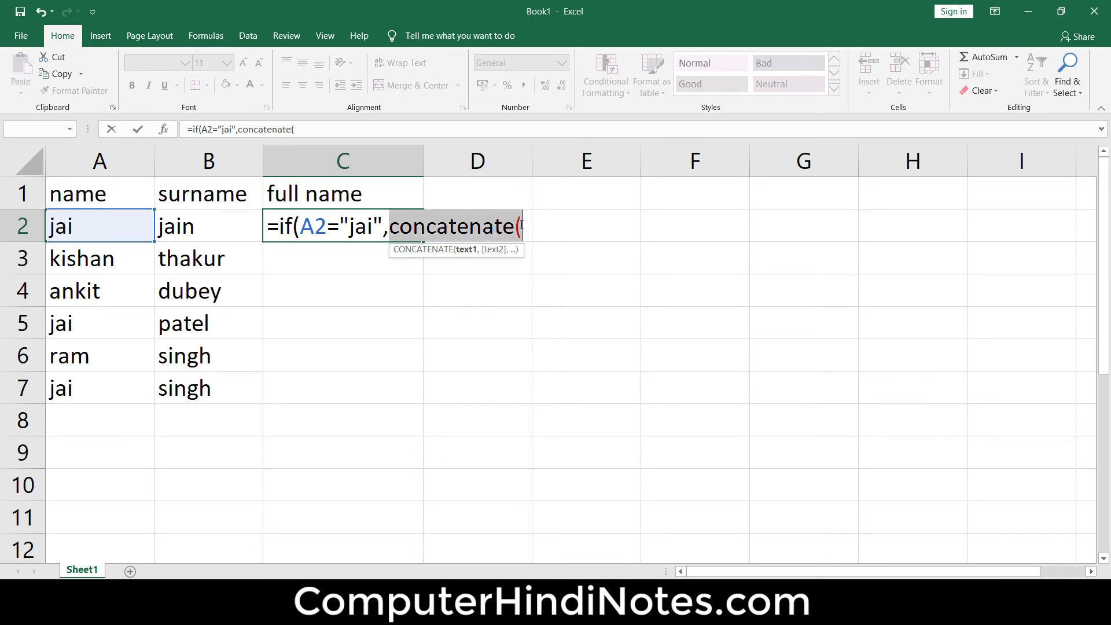
pyautogui.click(525, 230)
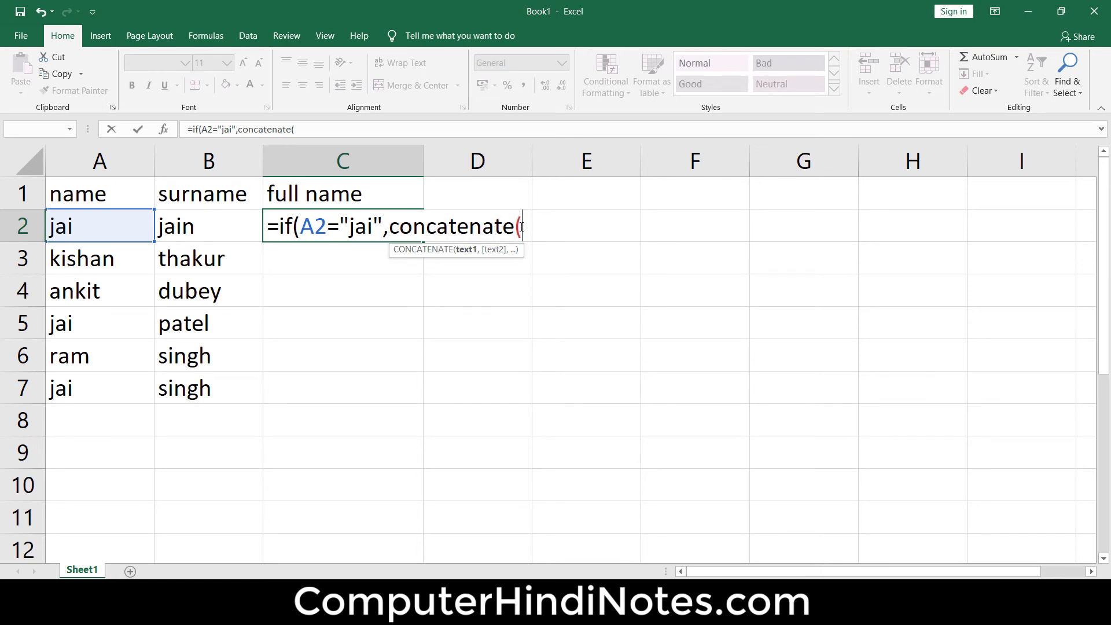
# - Give the nested CONCATENATE function in C2 the arguments A2 and B2, and close its parenthesis
pyautogui.click(68, 227)
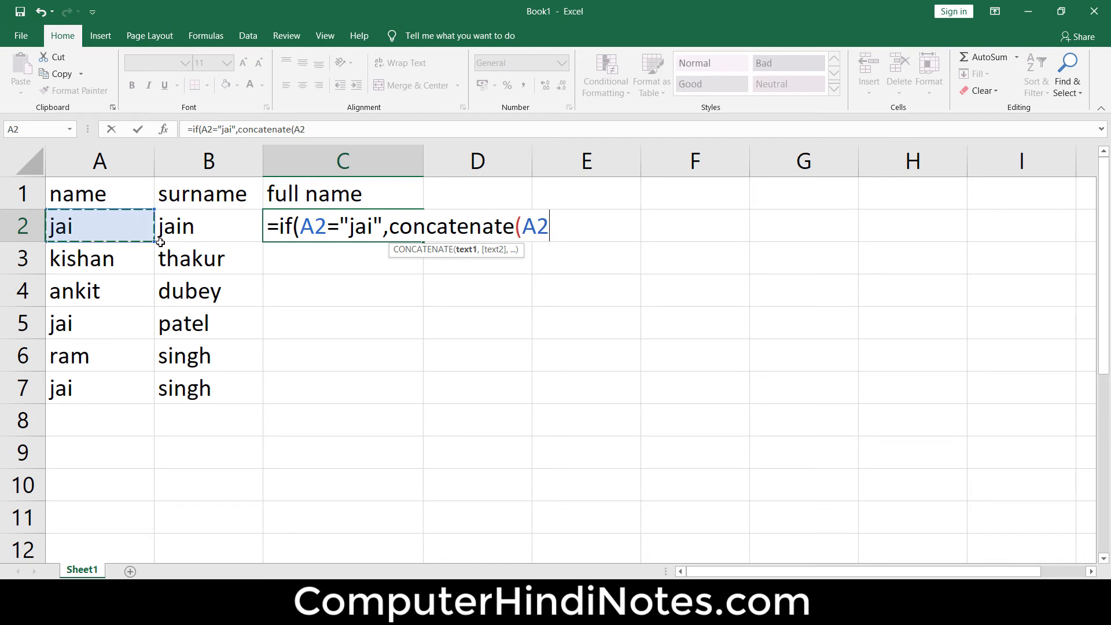
pyautogui.write(',')
pyautogui.click(187, 231)
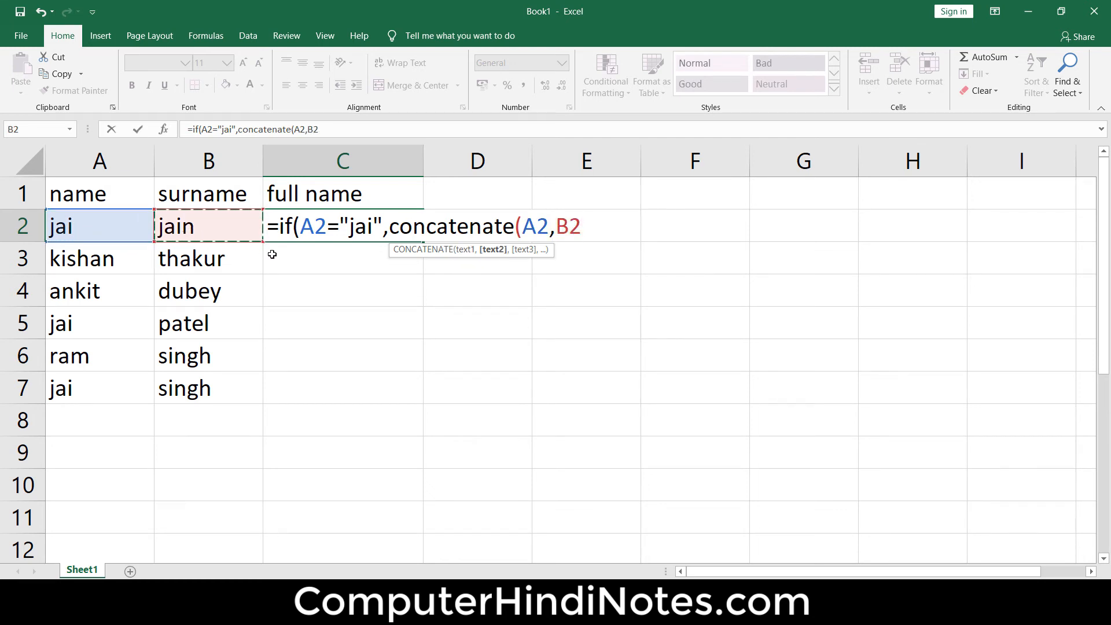
pyautogui.write(')')
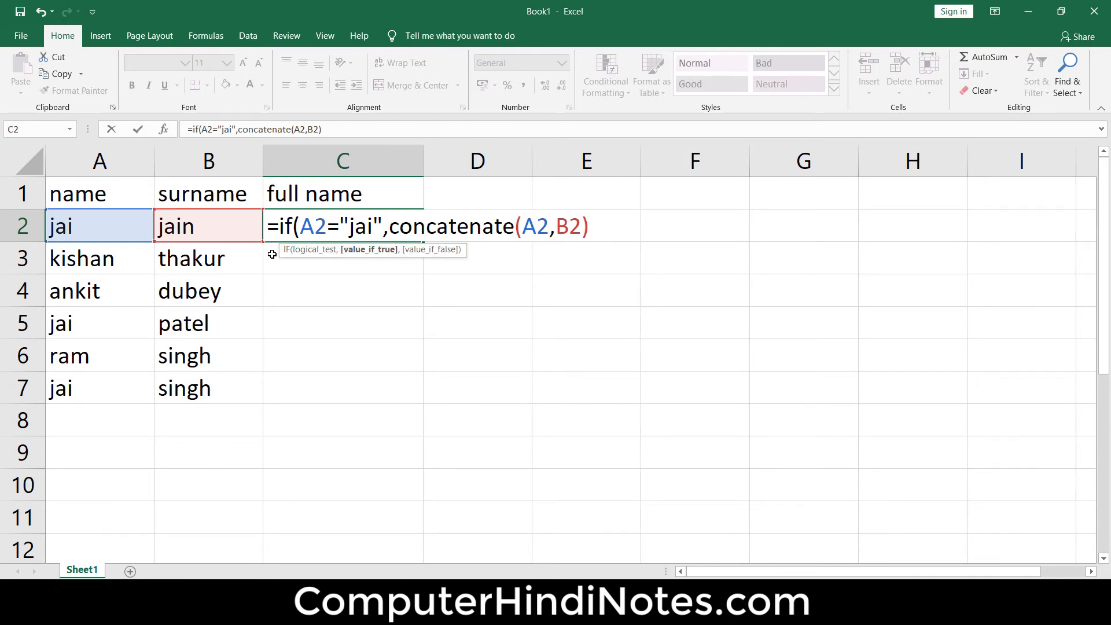
pyautogui.click(369, 250)
pyautogui.moveTo(611, 224); pyautogui.dragTo(389, 223)
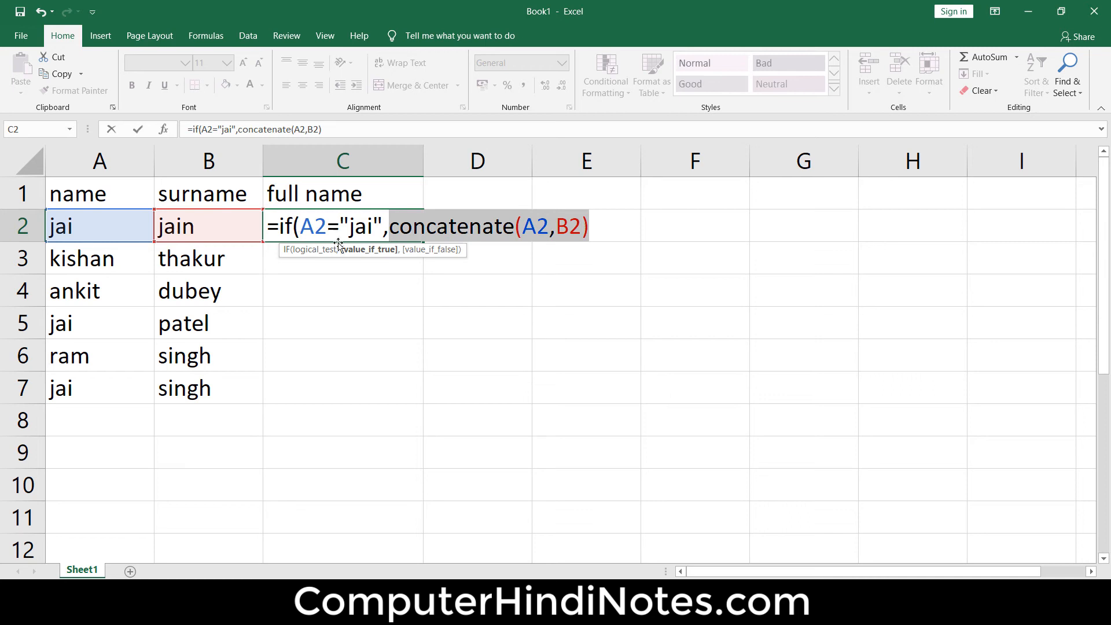
pyautogui.click(602, 224)
# - Set the value-if-false argument of the C2 formula to 0 and close the IF function
pyautogui.write(',')
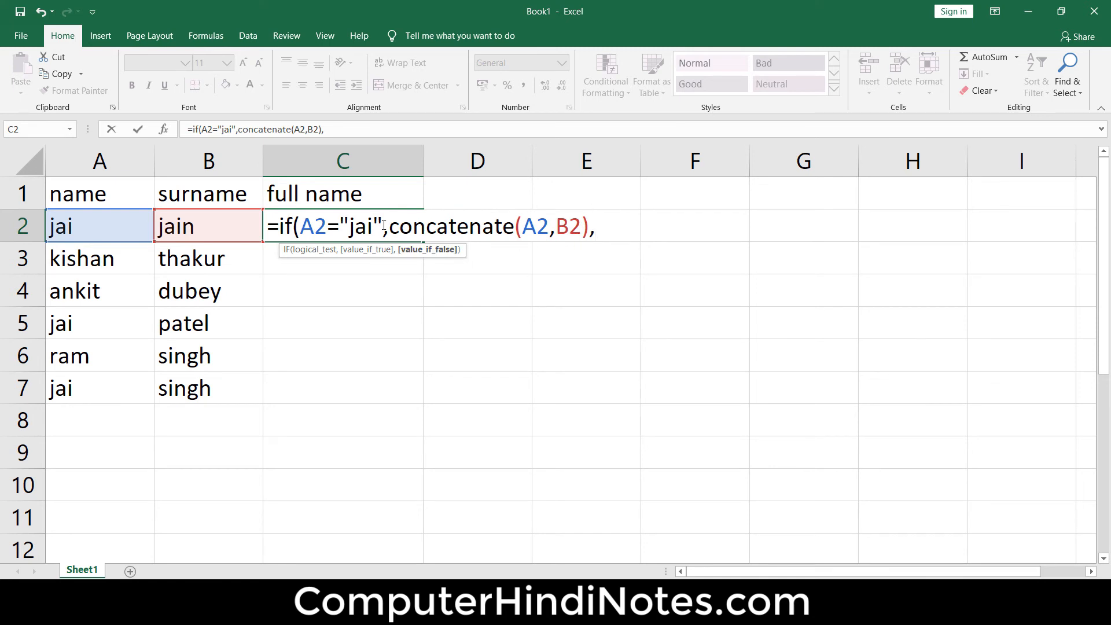
pyautogui.moveTo(377, 223); pyautogui.dragTo(293, 226)
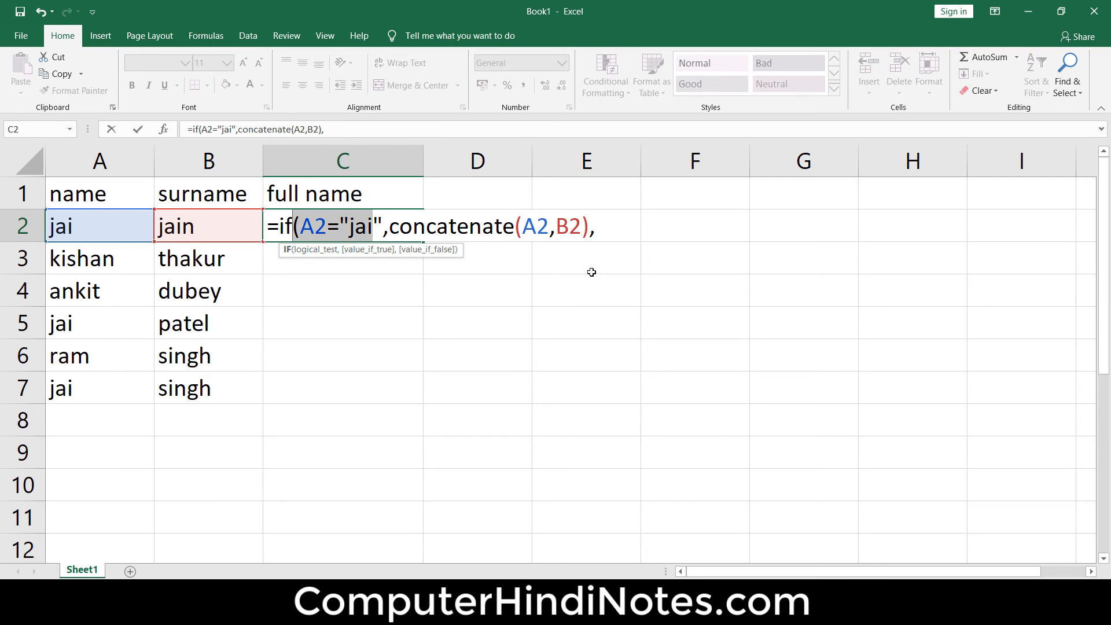
pyautogui.click(625, 217)
pyautogui.write('0')
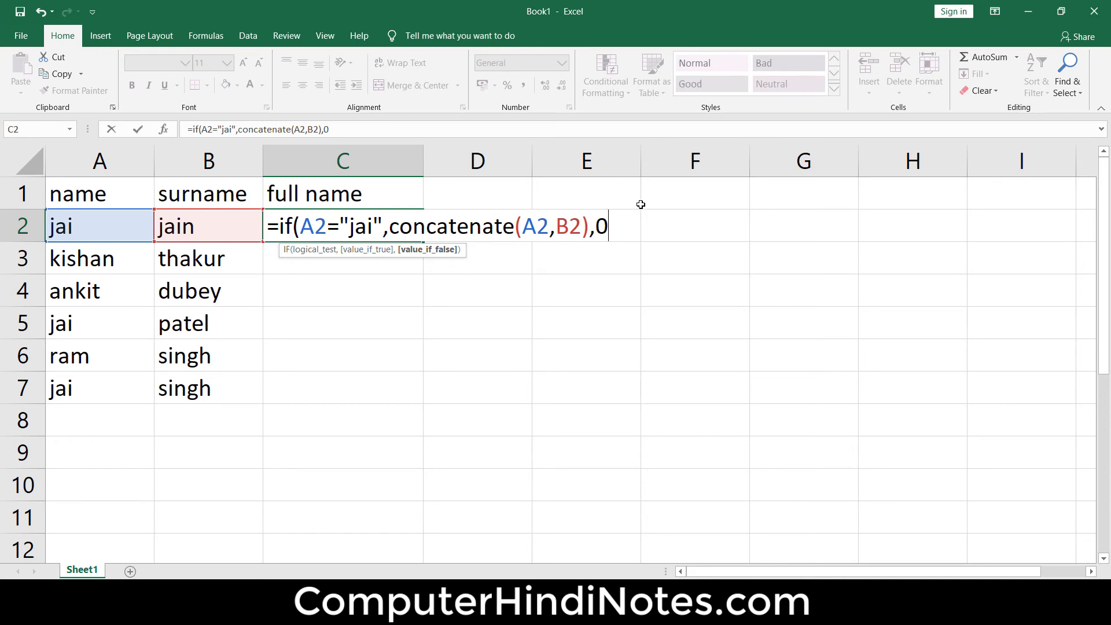
pyautogui.write(')')
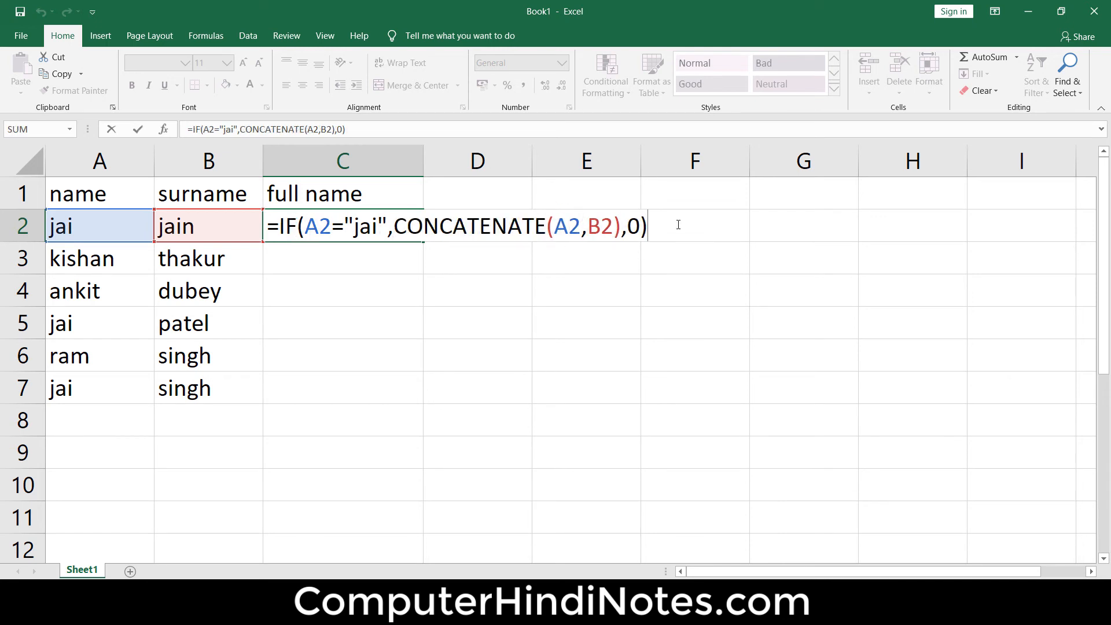
# - Enter the IF formula in C2 and fill it down the full name column through C7
pyautogui.press('Return')
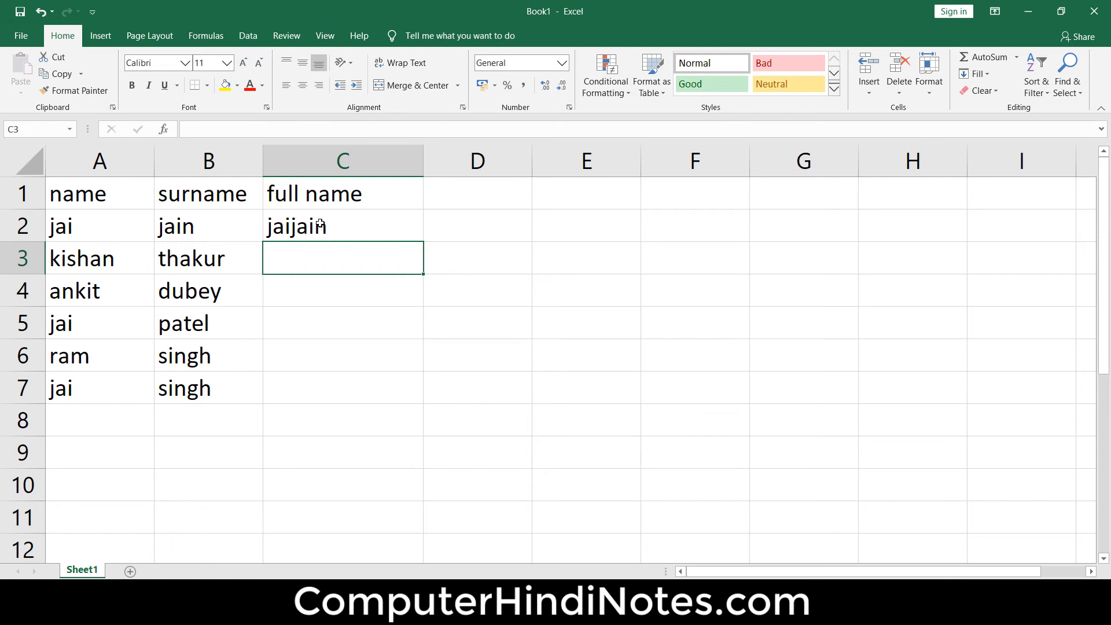
pyautogui.click(392, 215)
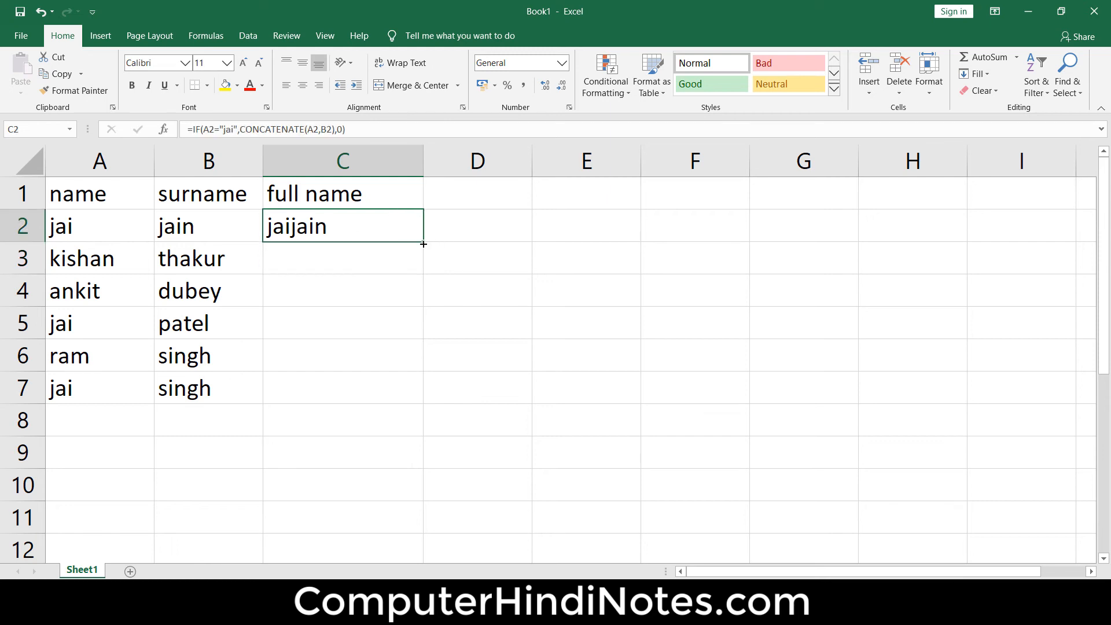
pyautogui.moveTo(423, 244); pyautogui.dragTo(426, 401)
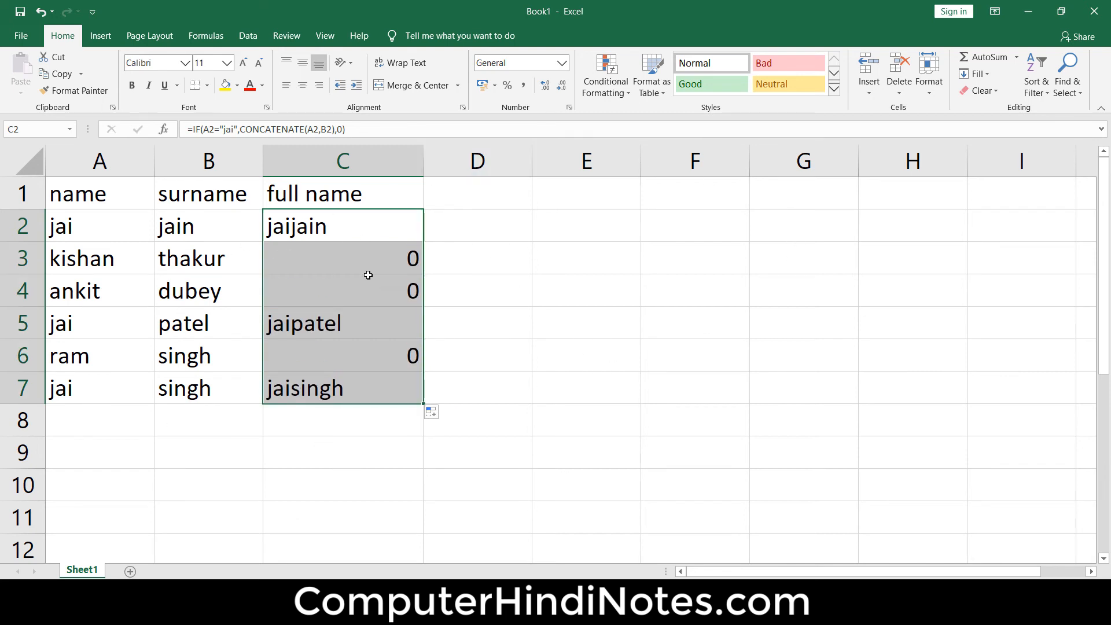
# - Compare the full name results in column C with the first names and surnames in rows 3 to 7
pyautogui.click(341, 270)
pyautogui.click(66, 268)
pyautogui.click(90, 299)
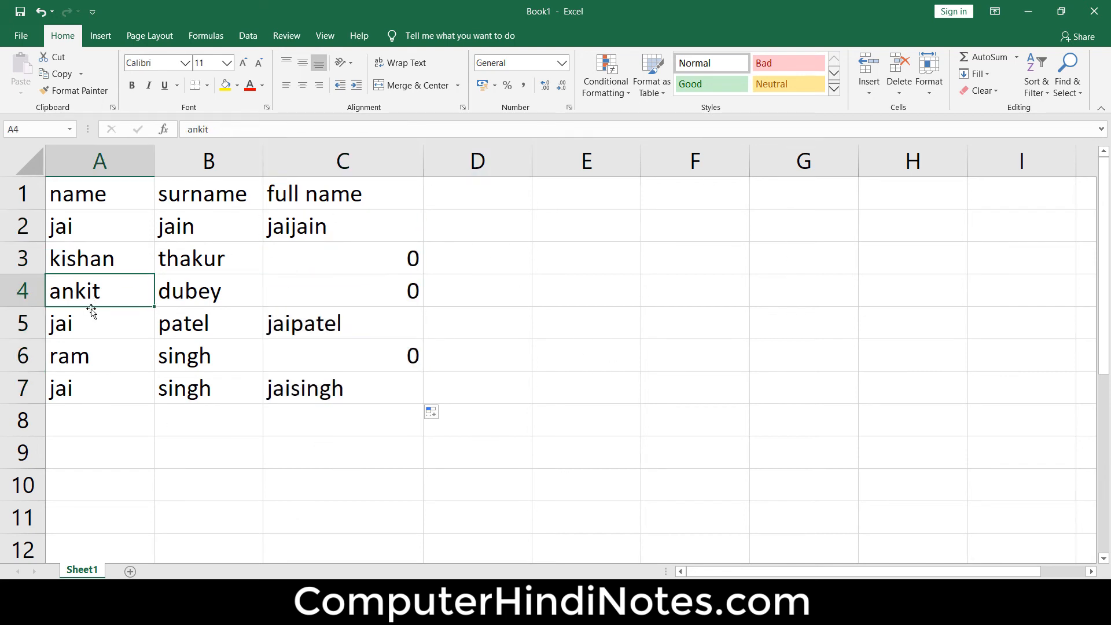
pyautogui.click(97, 365)
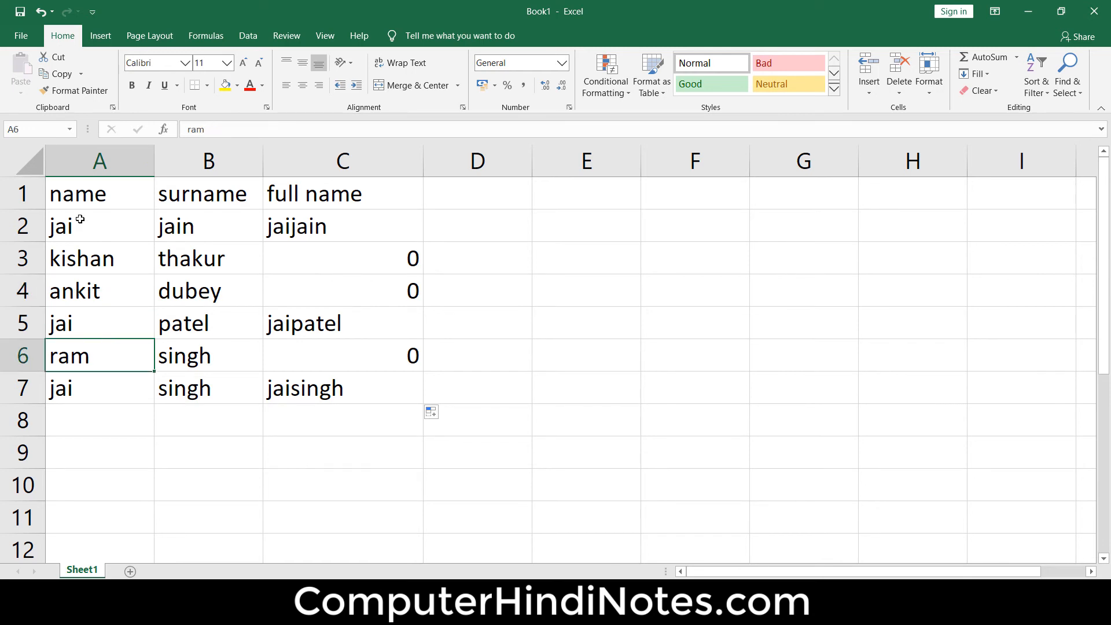
pyautogui.click(83, 255)
pyautogui.click(335, 271)
pyautogui.click(365, 310)
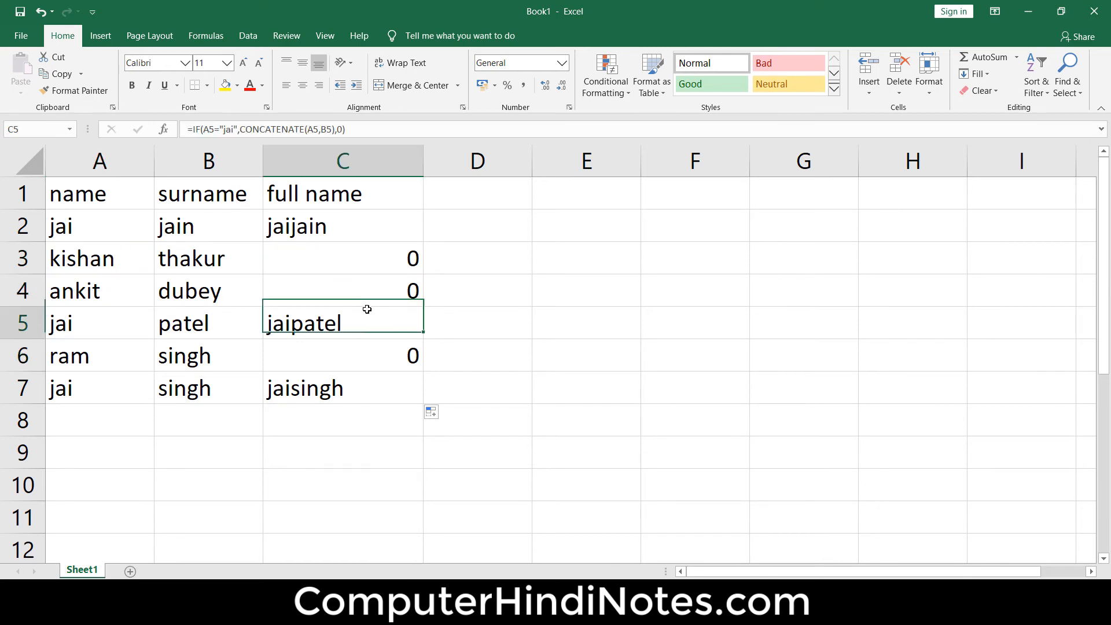
pyautogui.click(364, 360)
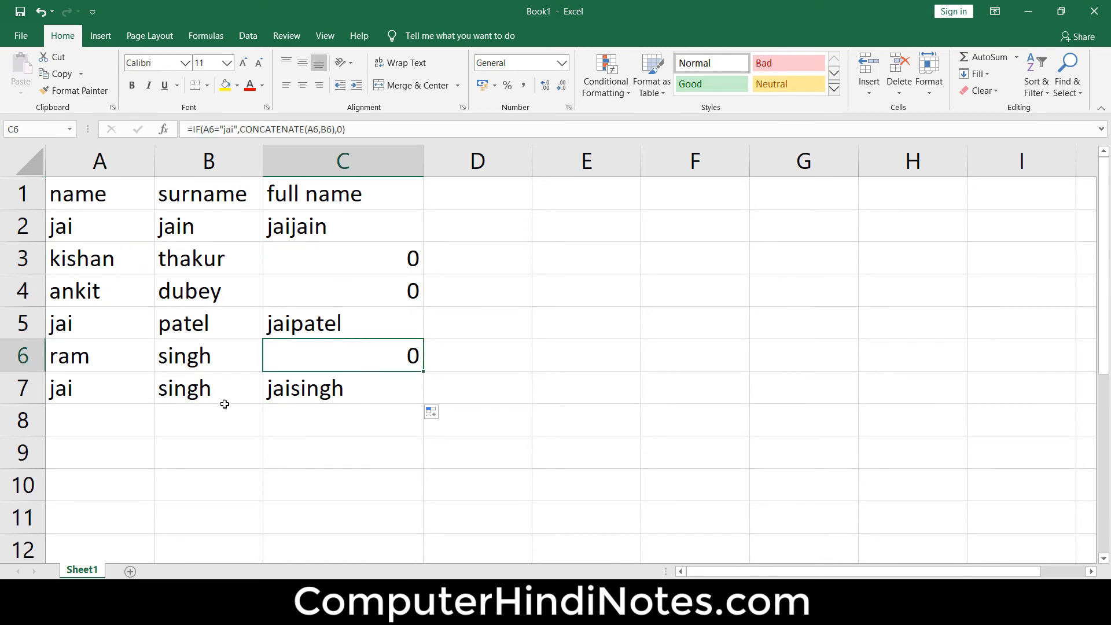
pyautogui.click(93, 388)
pyautogui.click(184, 389)
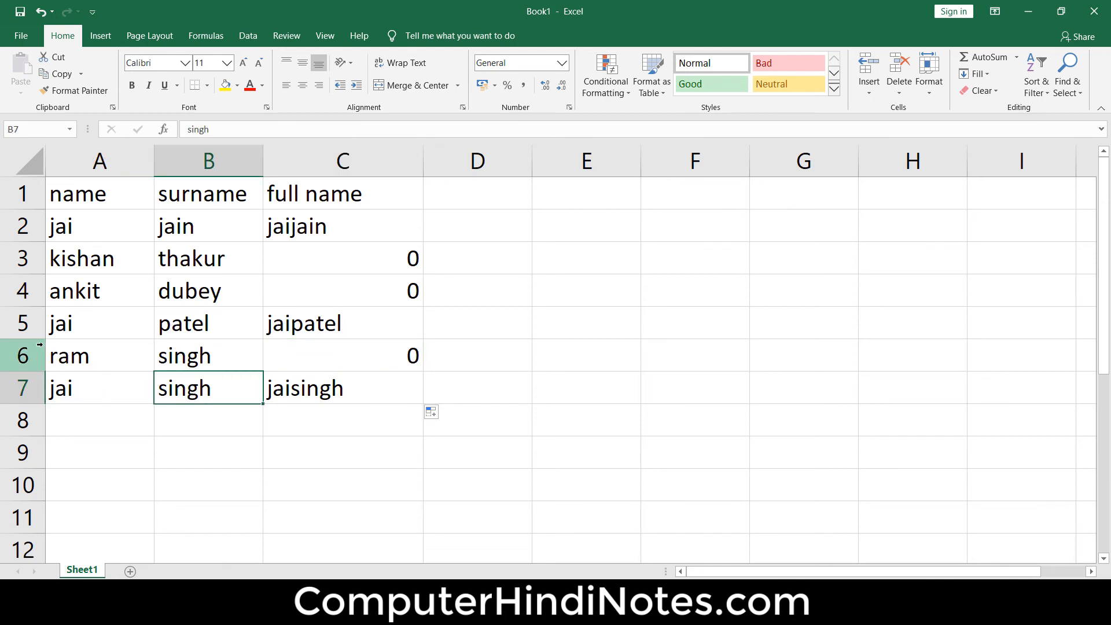
pyautogui.click(85, 327)
pyautogui.click(186, 325)
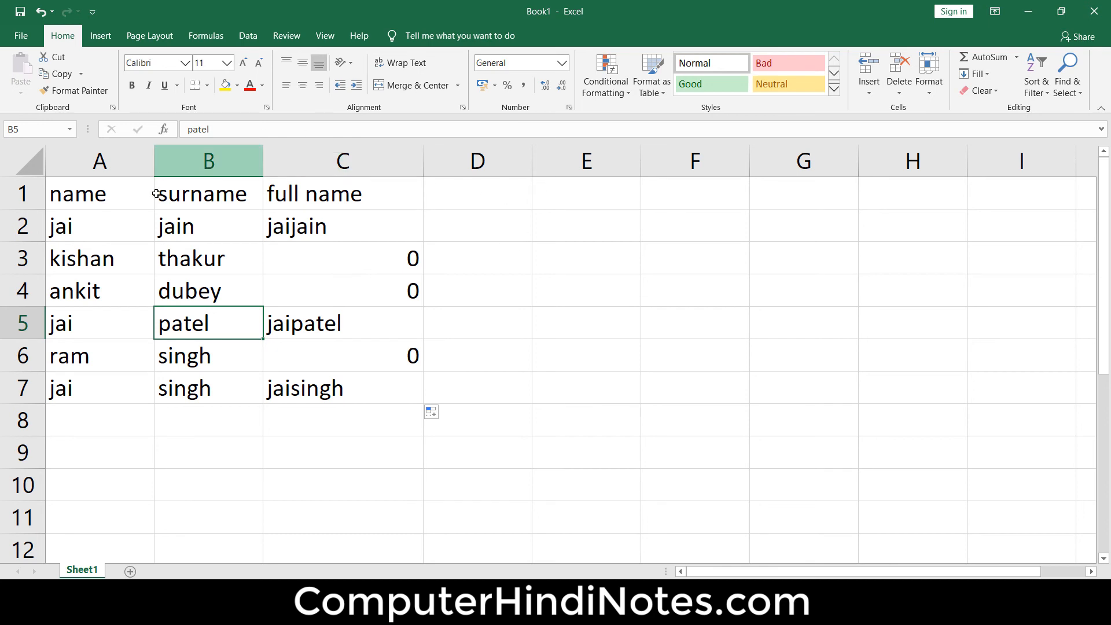
# - Inspect the quoted first name in the logical test of the C2 formula
pyautogui.doubleClick(318, 222)
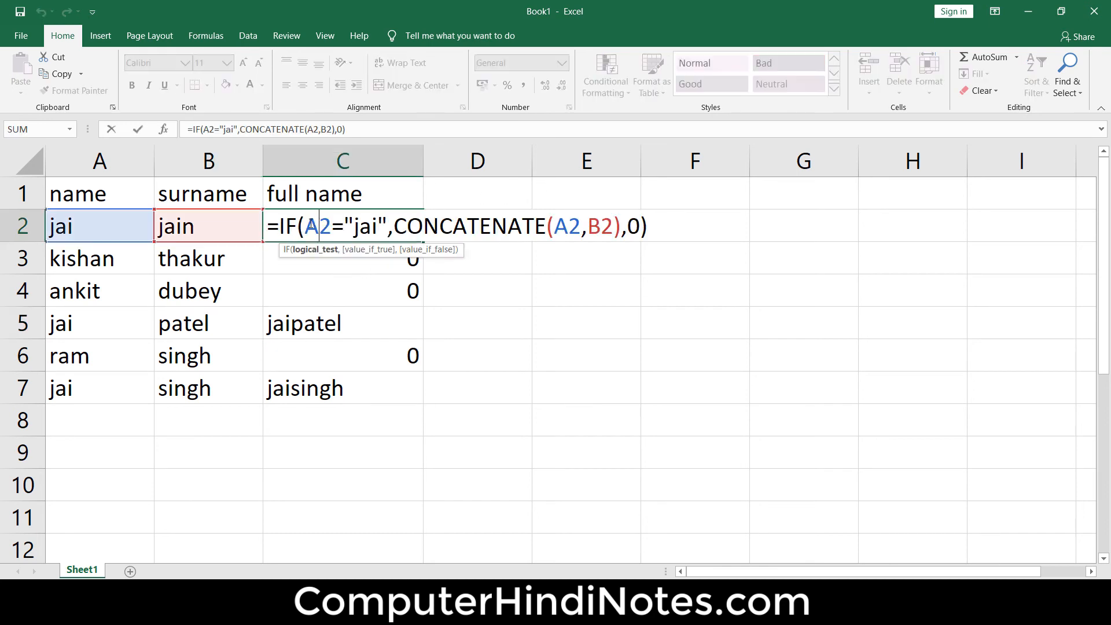
pyautogui.moveTo(380, 227); pyautogui.dragTo(353, 227)
pyautogui.click(650, 288)
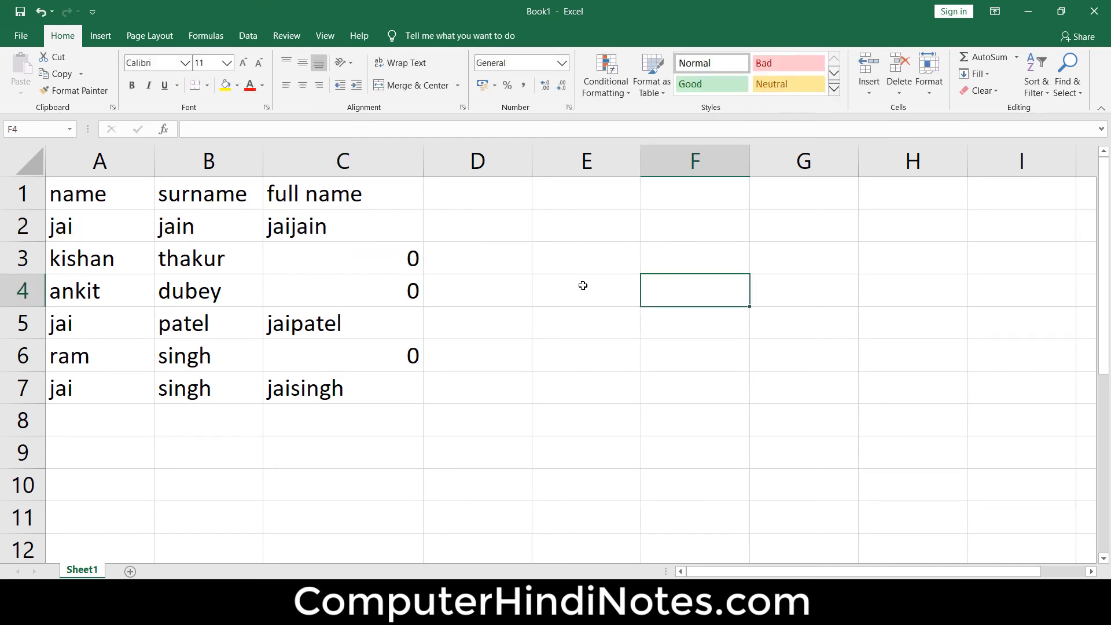
# - Add a trailing space to the first name in A2 to test the formula's match
pyautogui.click(124, 220)
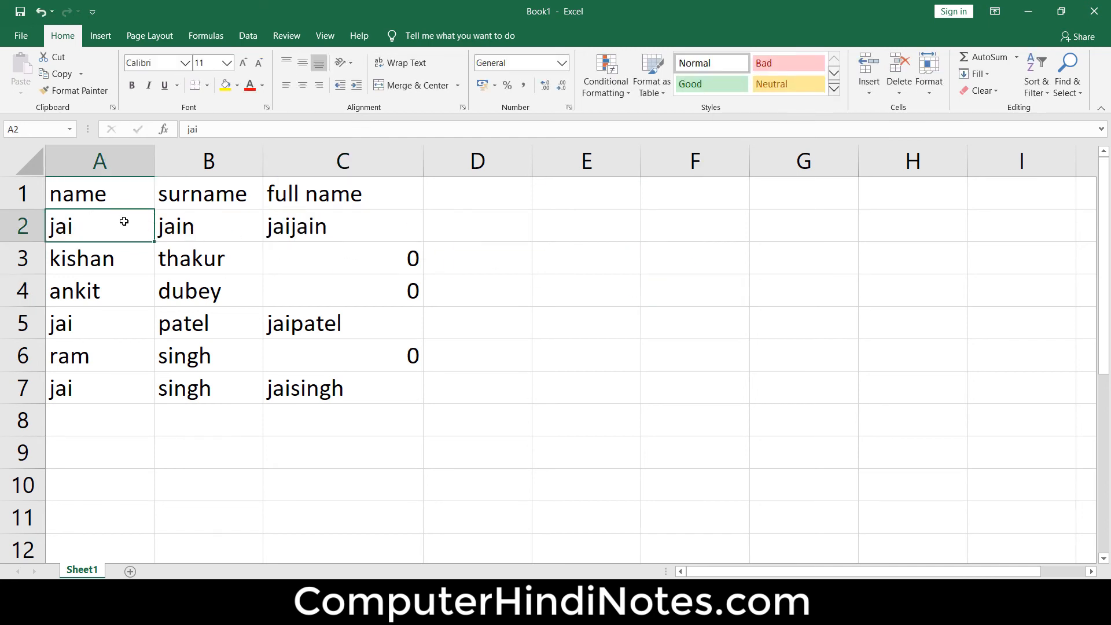
pyautogui.doubleClick(125, 222)
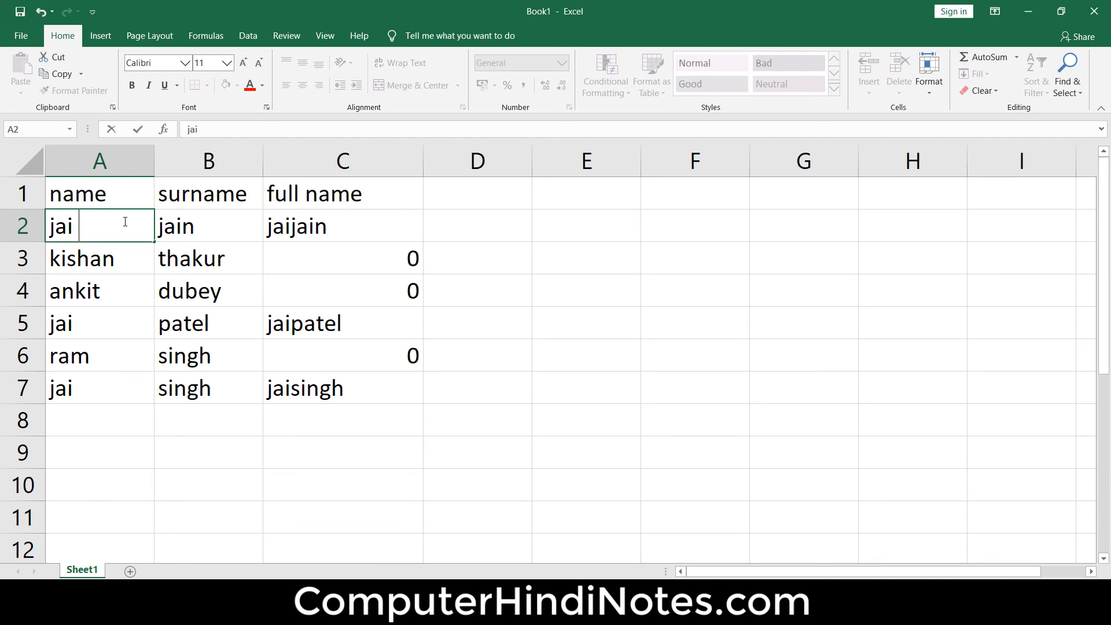
pyautogui.click(645, 322)
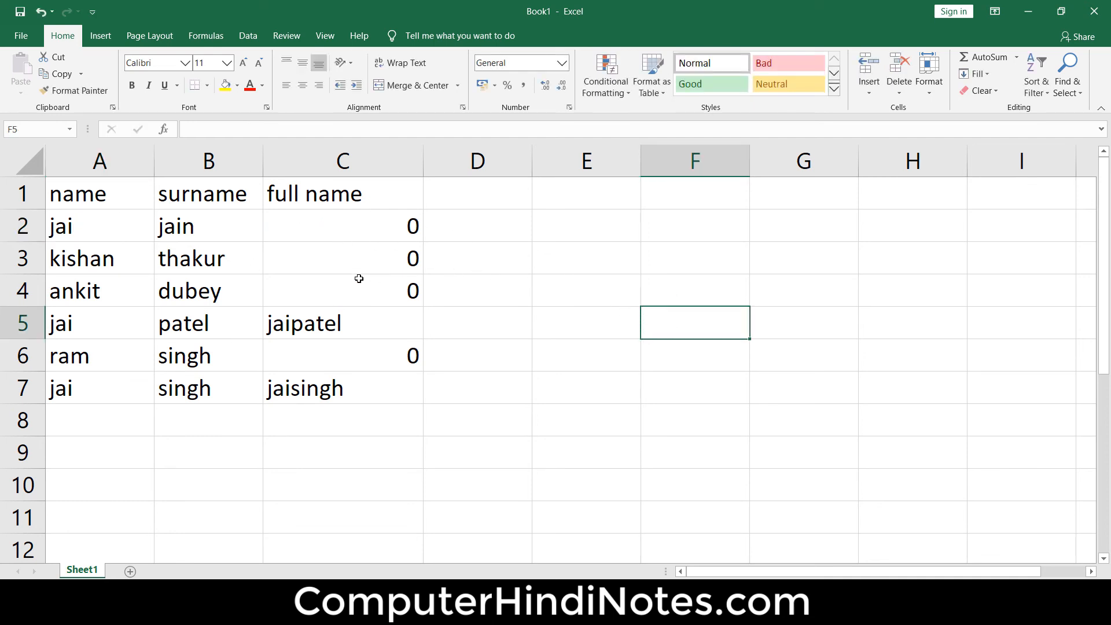
# - Remove the trailing space from the first name in A2
pyautogui.doubleClick(101, 226)
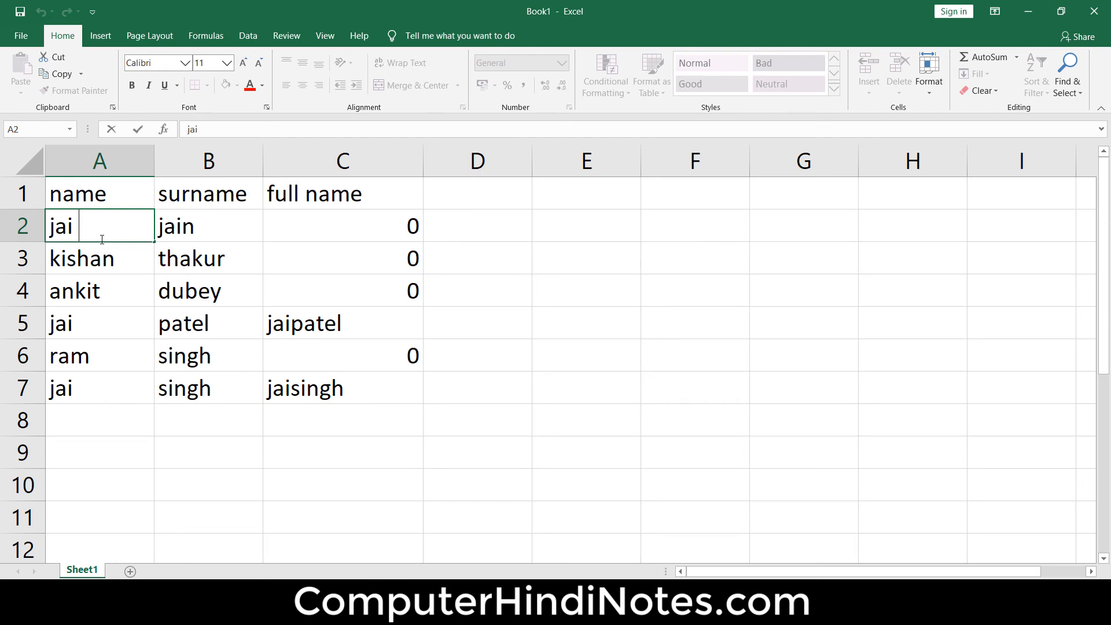
pyautogui.press('BackSpace')
pyautogui.click(586, 308)
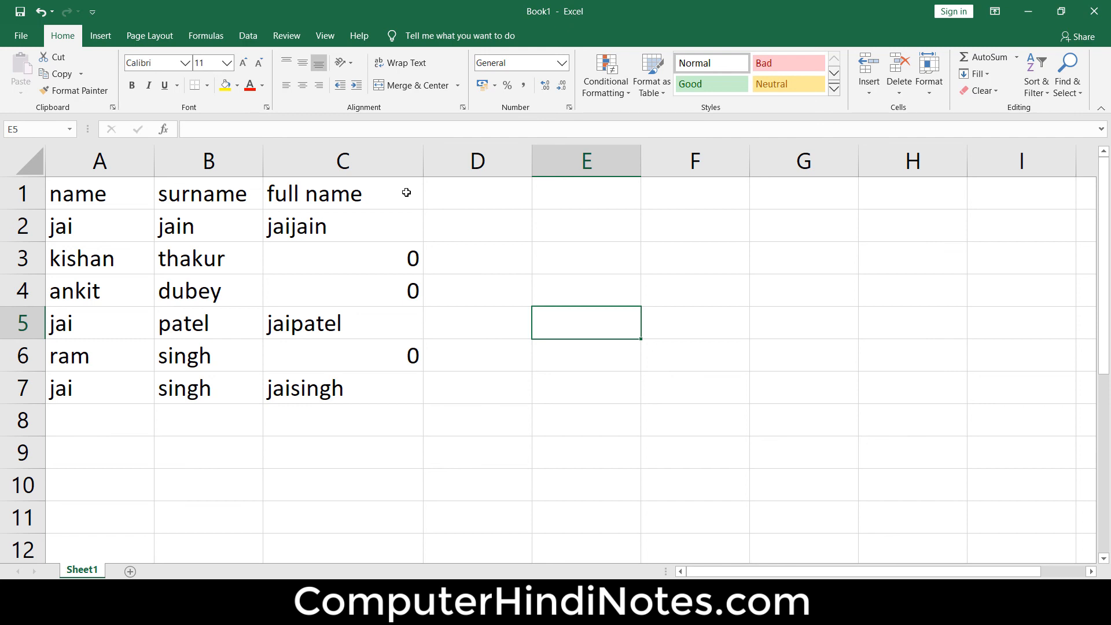
# - Remove CONCATENATE(A2,B2) from the value-if-true argument of the IF formula in C2
pyautogui.doubleClick(371, 222)
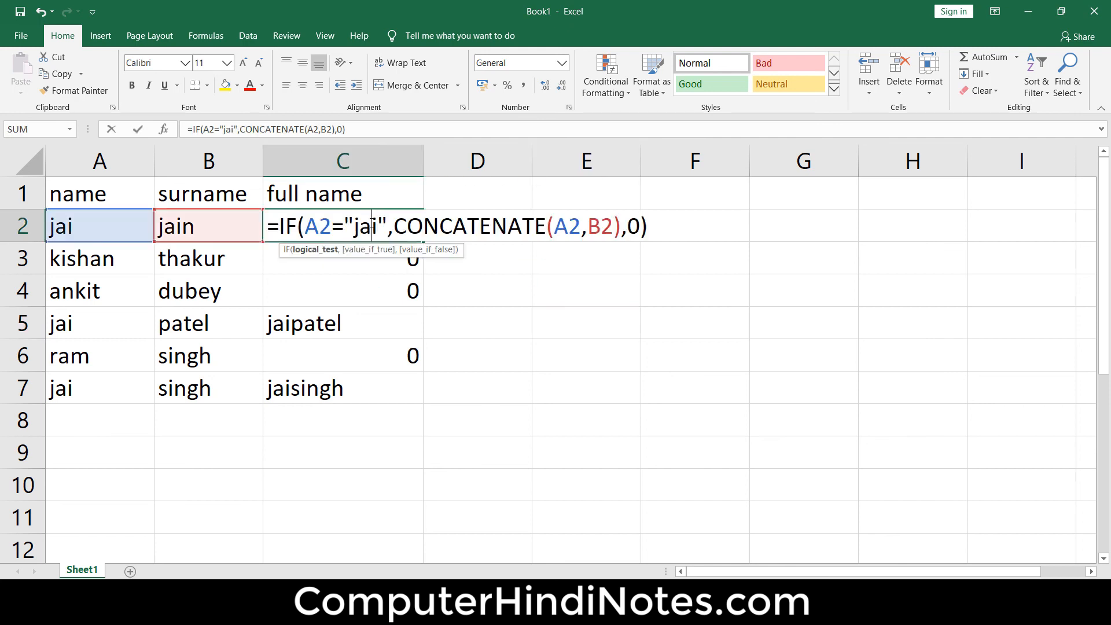
pyautogui.click(286, 223)
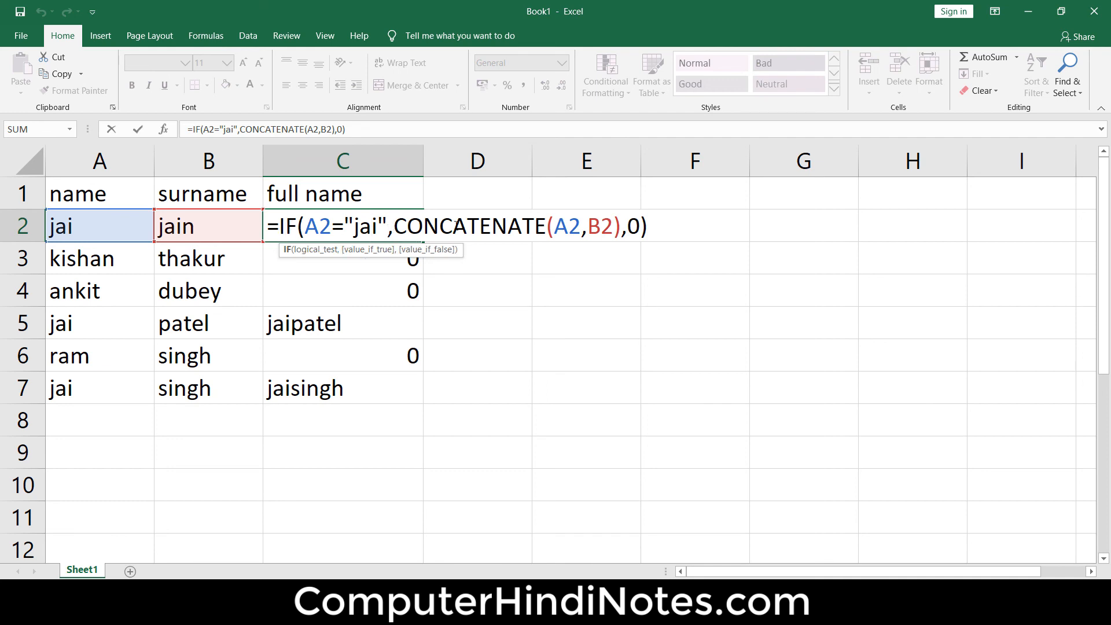
pyautogui.moveTo(394, 225); pyautogui.dragTo(606, 229)
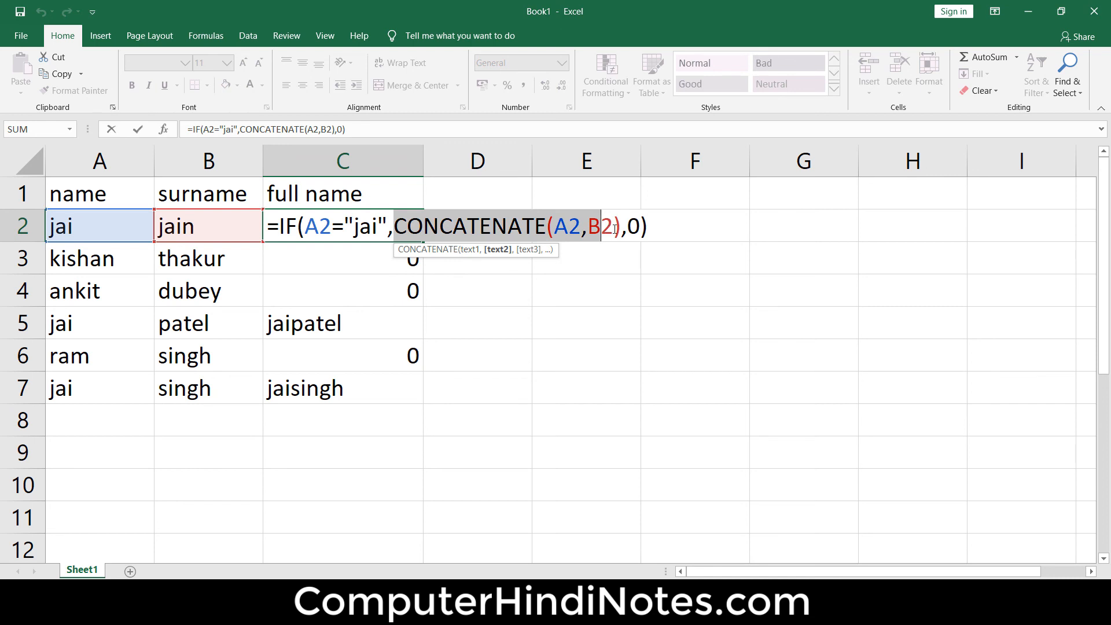
pyautogui.moveTo(612, 229); pyautogui.dragTo(621, 228)
pyautogui.press('Delete')
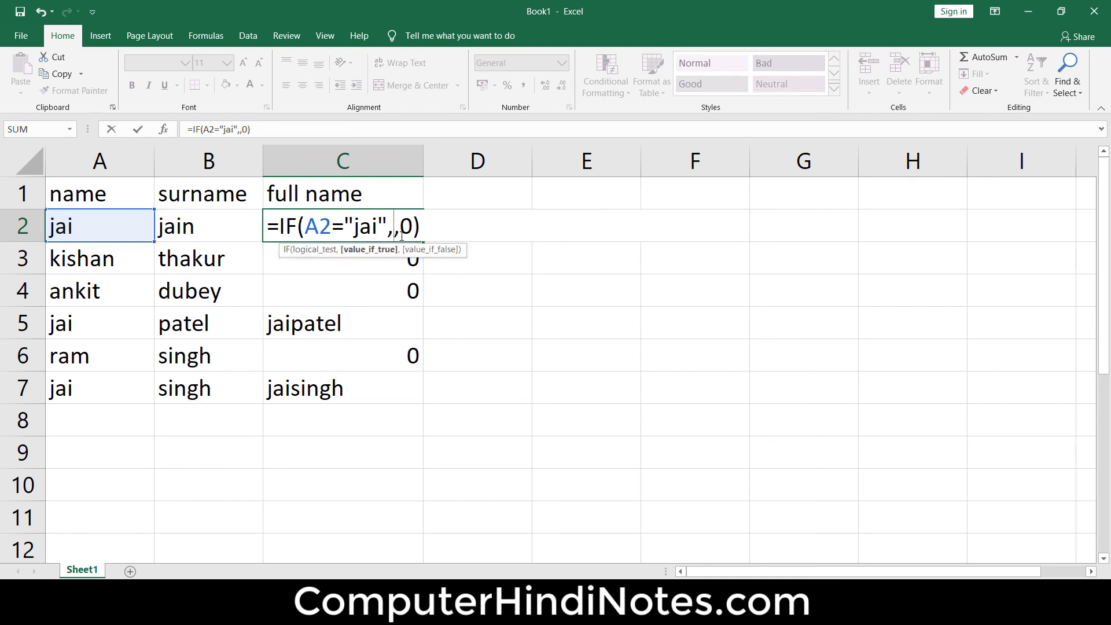
# - Enter LEFT(A2,1) as the value-if-true argument of the IF formula in C2
pyautogui.write('left')
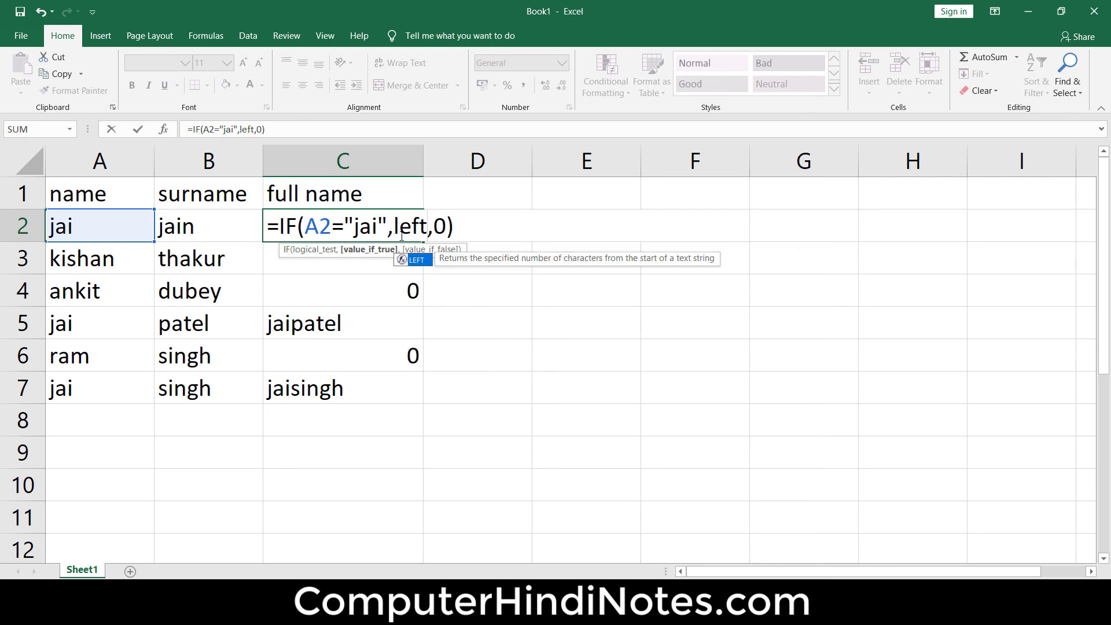
pyautogui.write('(')
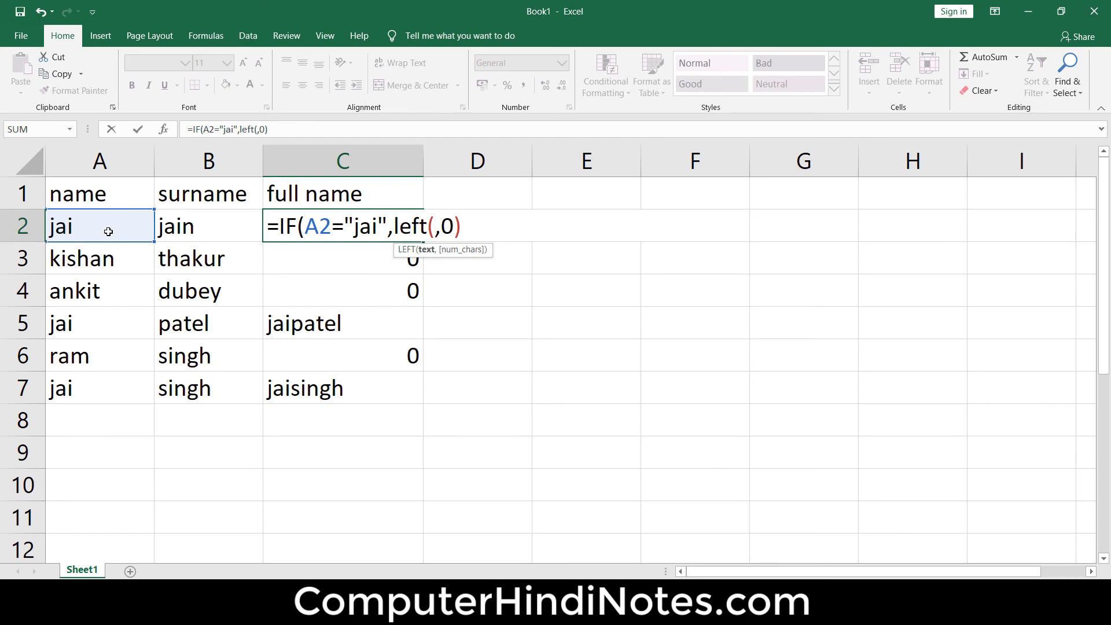
pyautogui.click(94, 239)
pyautogui.write(',')
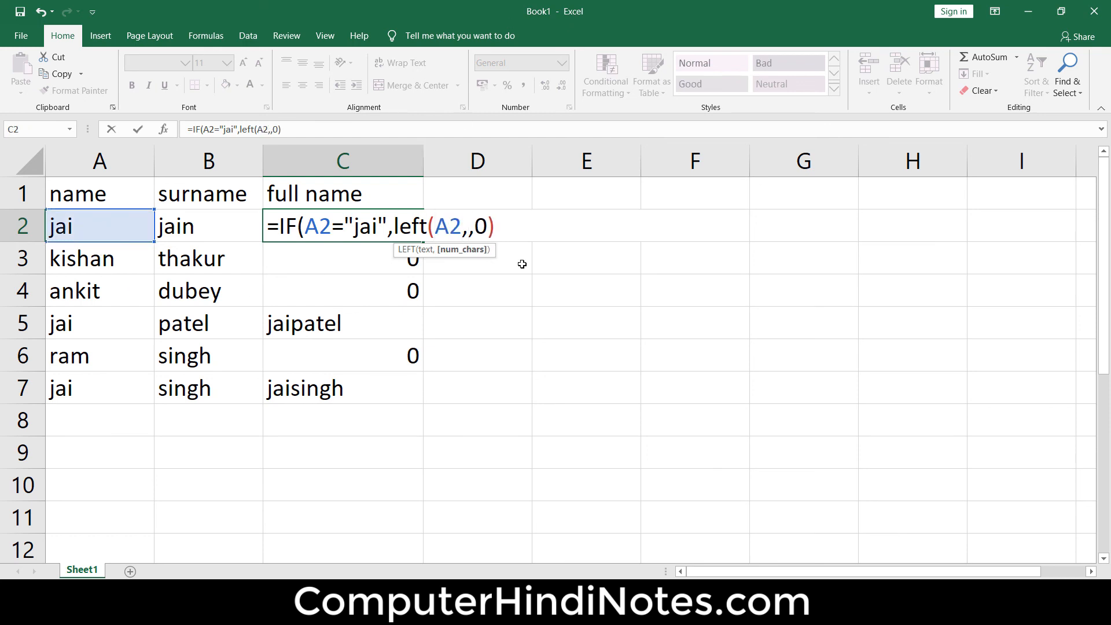
pyautogui.write('1)')
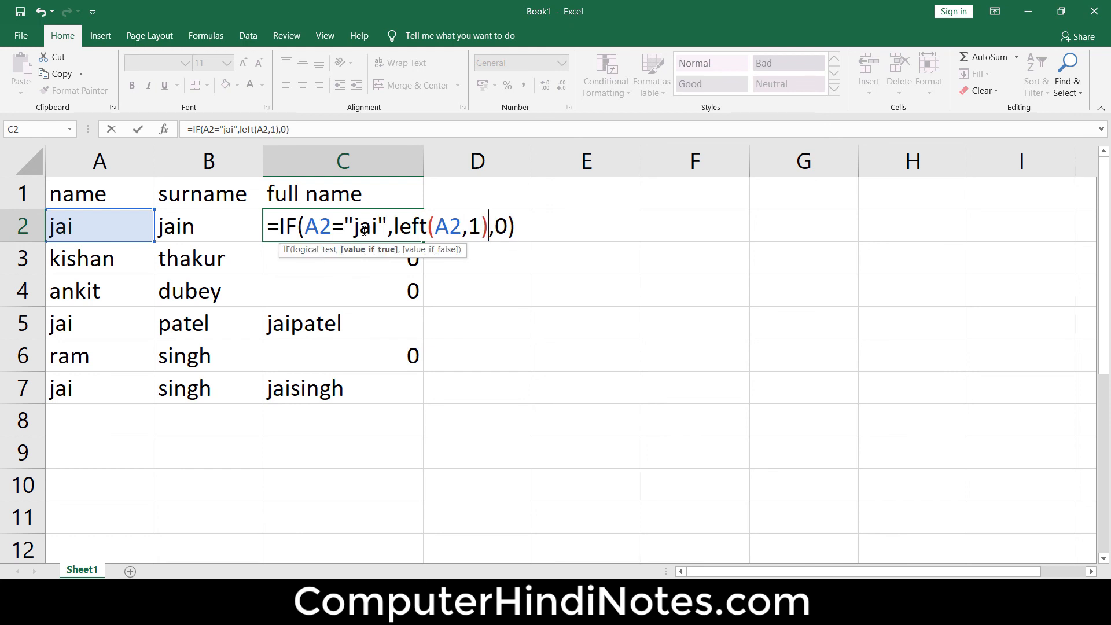
pyautogui.click(537, 229)
pyautogui.press('Return')
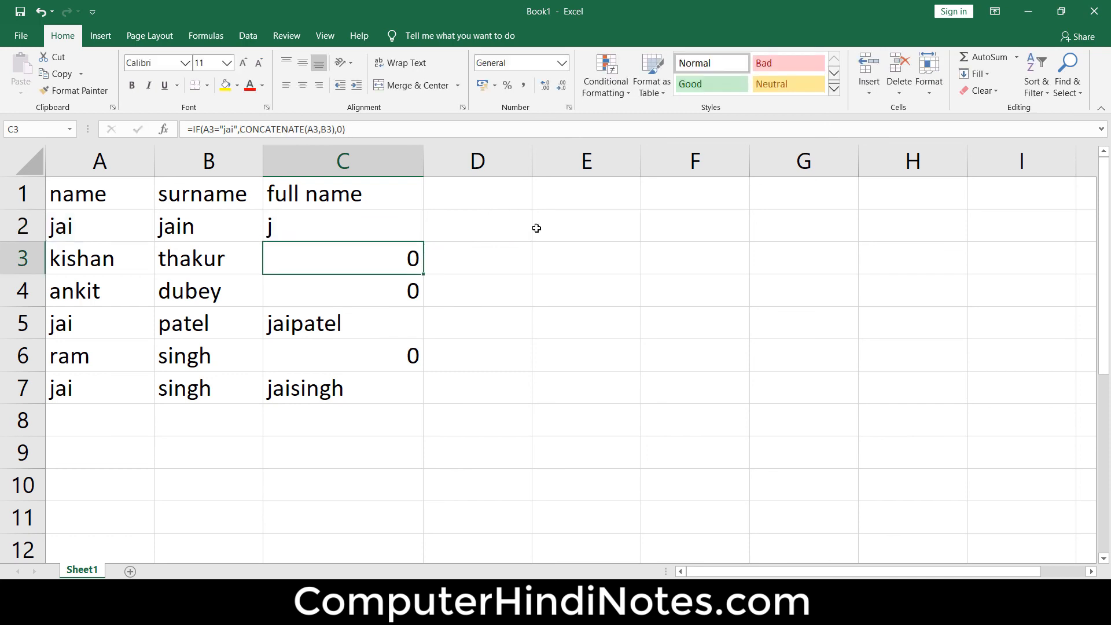
# - Fill the C2 formula down through C7 and check the copied formulas in column C
pyautogui.click(363, 228)
pyautogui.moveTo(422, 241); pyautogui.dragTo(425, 403)
pyautogui.click(305, 333)
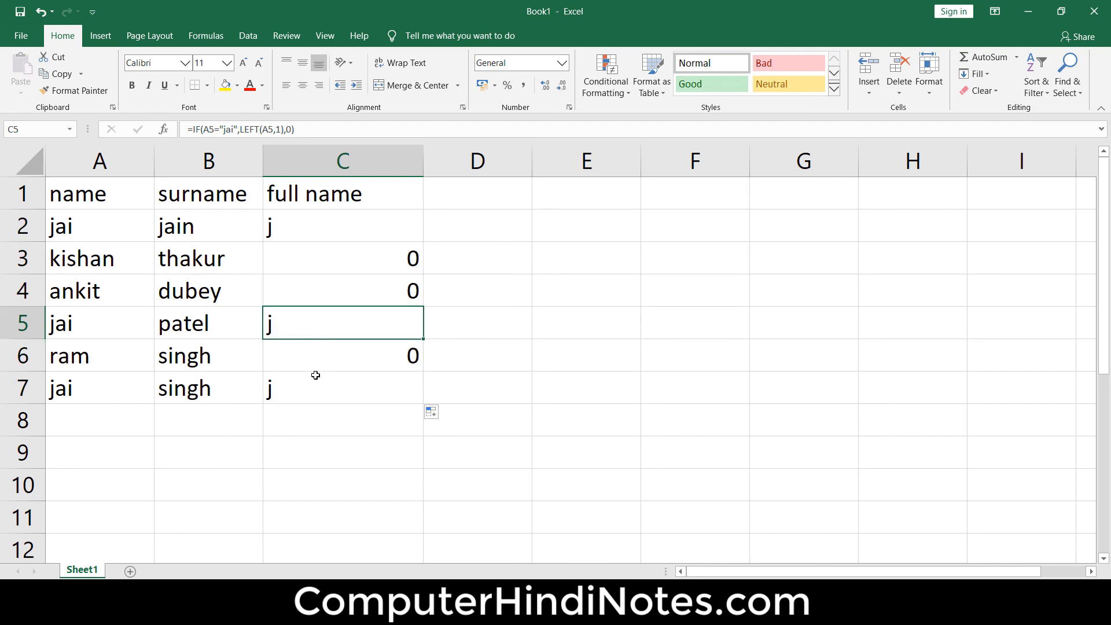
pyautogui.click(315, 375)
pyautogui.click(327, 343)
pyautogui.click(330, 336)
pyautogui.click(342, 285)
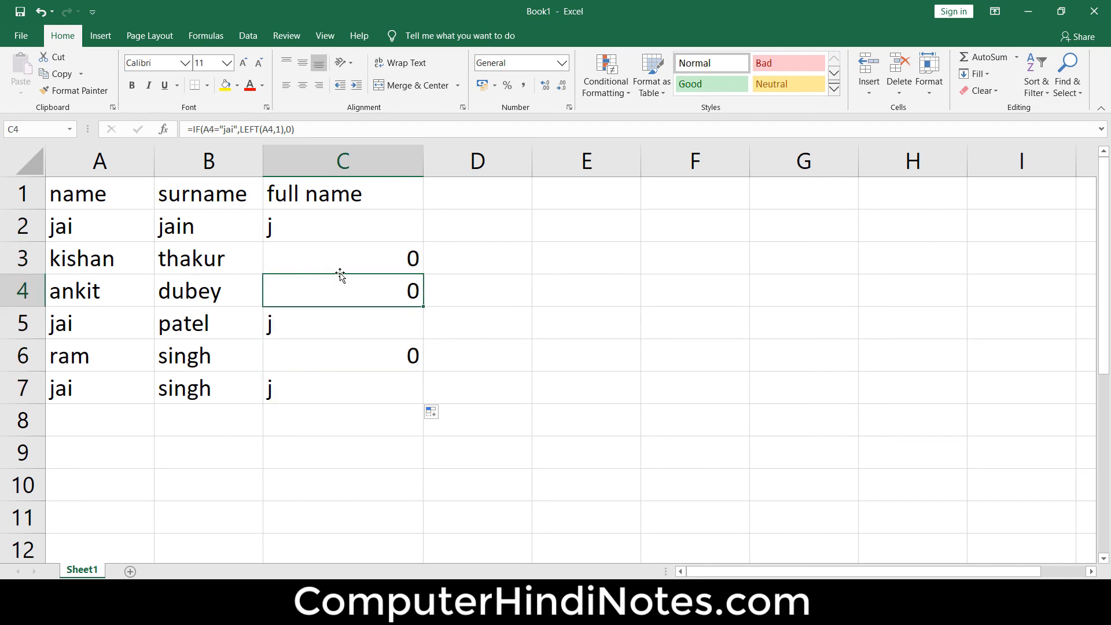
pyautogui.click(338, 262)
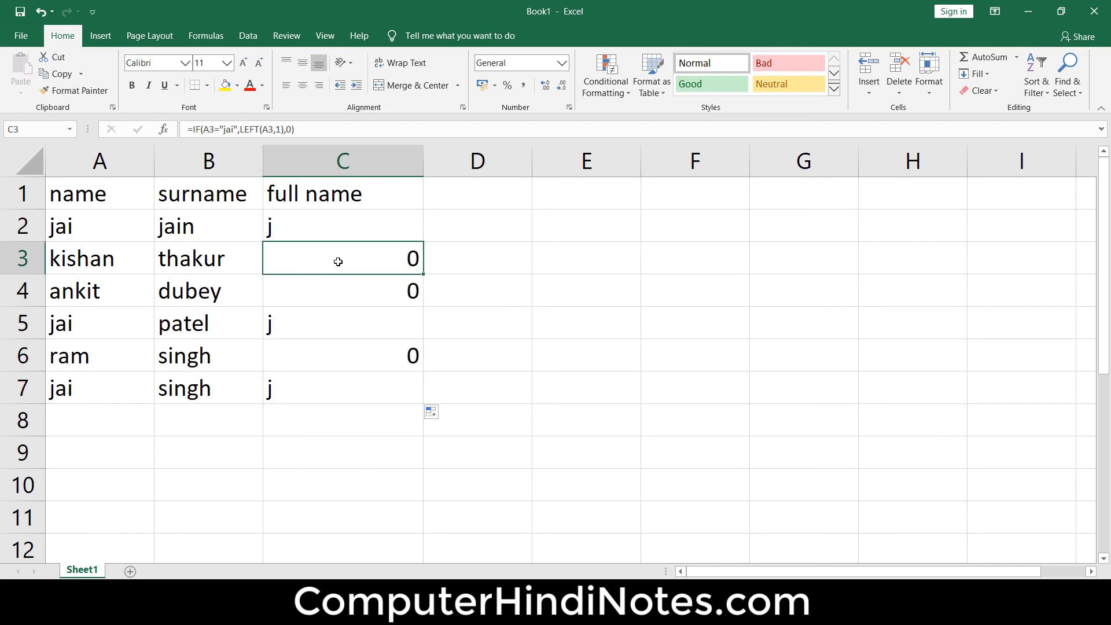